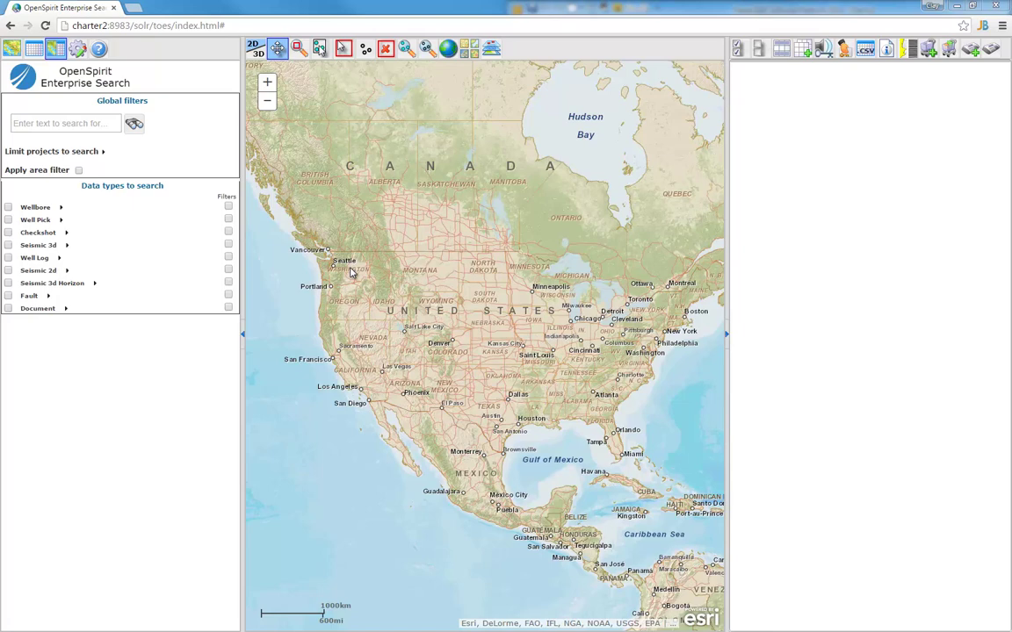
# Nudge the North America map slightly down and right to centre the continent
pyautogui.moveTo(409, 226); pyautogui.dragTo(414, 236)
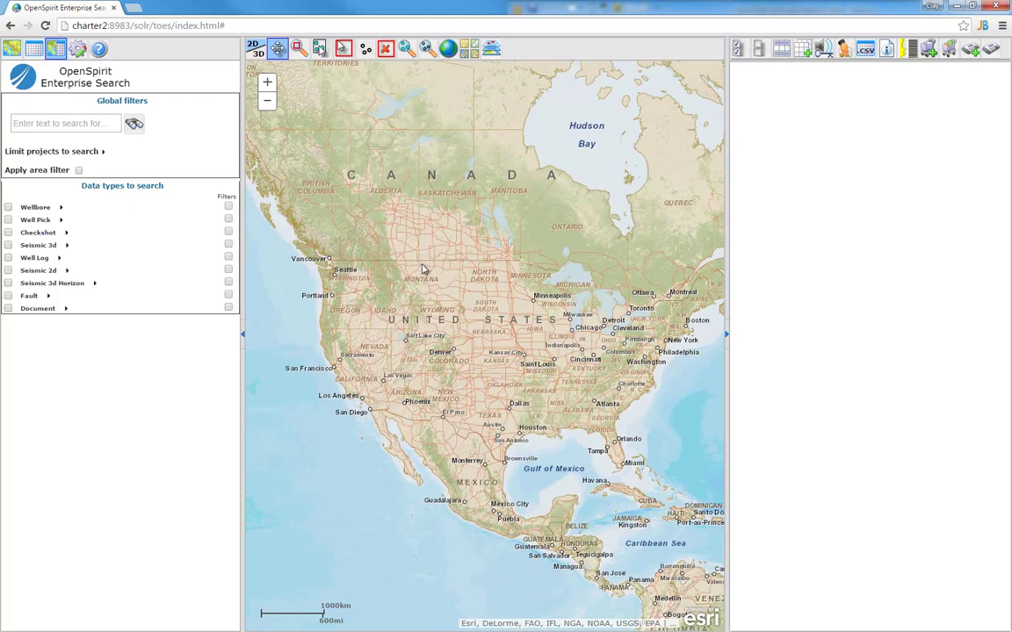
pyautogui.click(472, 53)
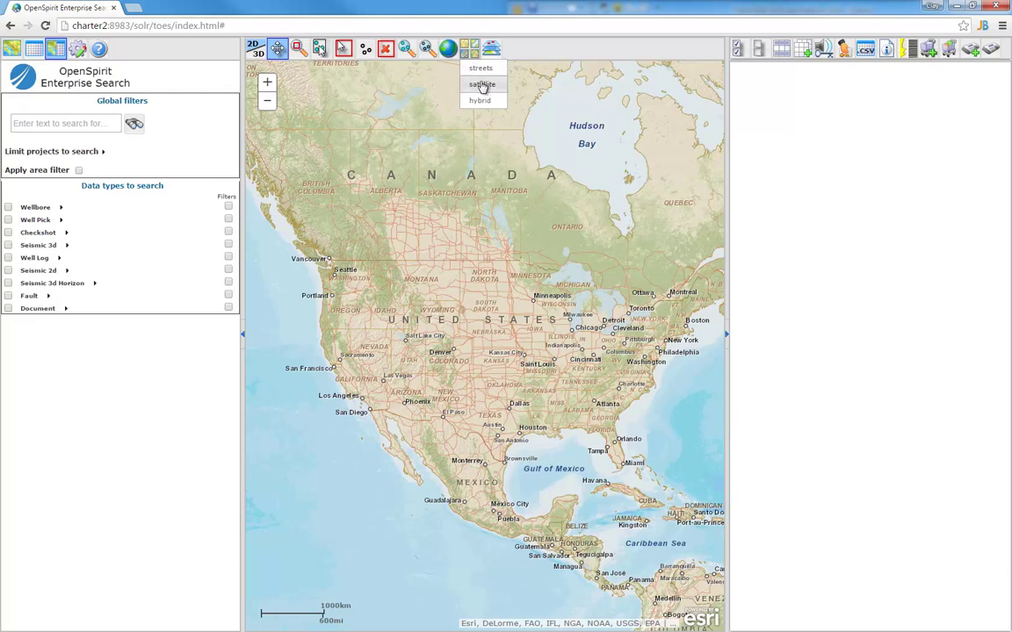
pyautogui.click(481, 84)
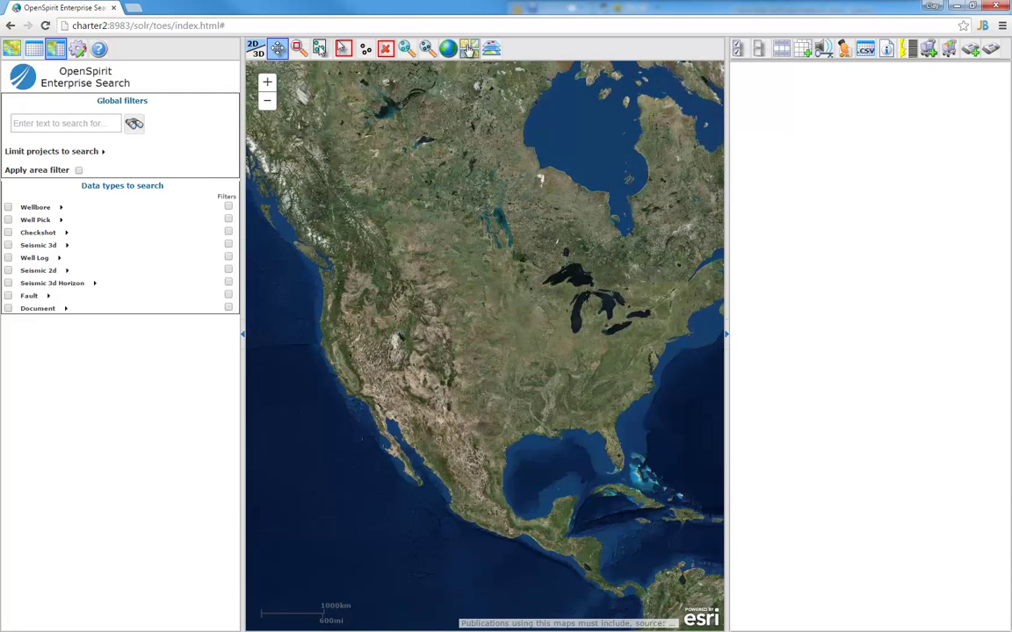
pyautogui.click(470, 50)
pyautogui.click(479, 71)
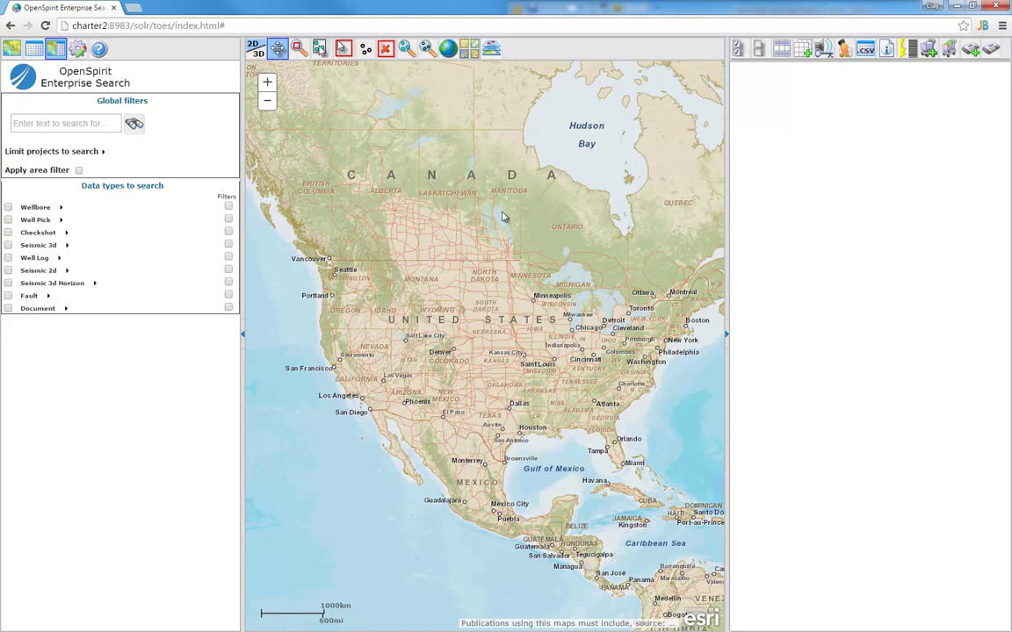
# Reveal the Limit projects to search filters and collapse the DataSource Type list
pyautogui.click(102, 152)
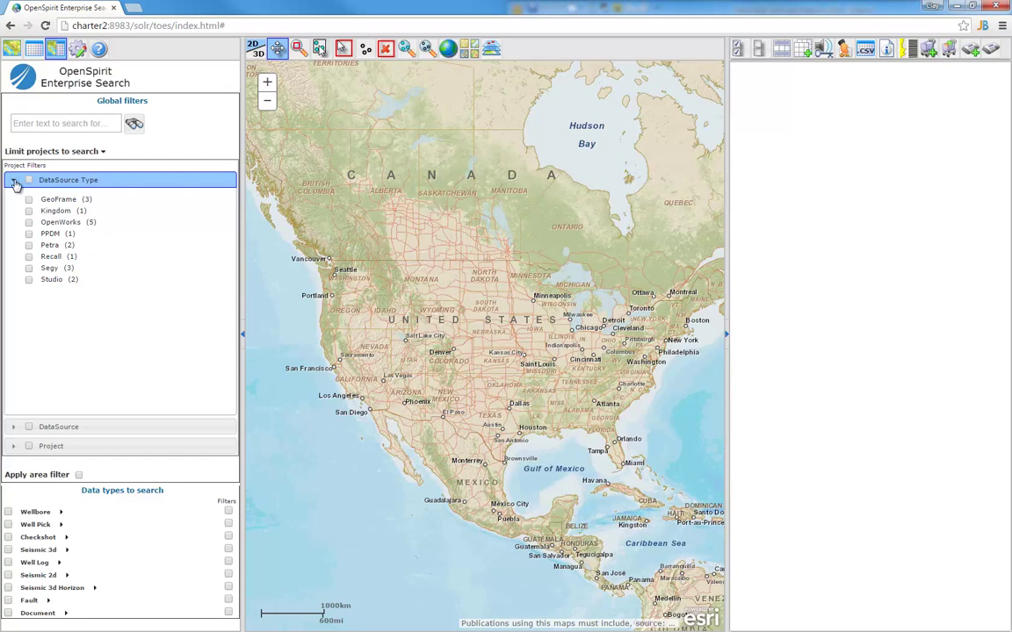
pyautogui.click(14, 182)
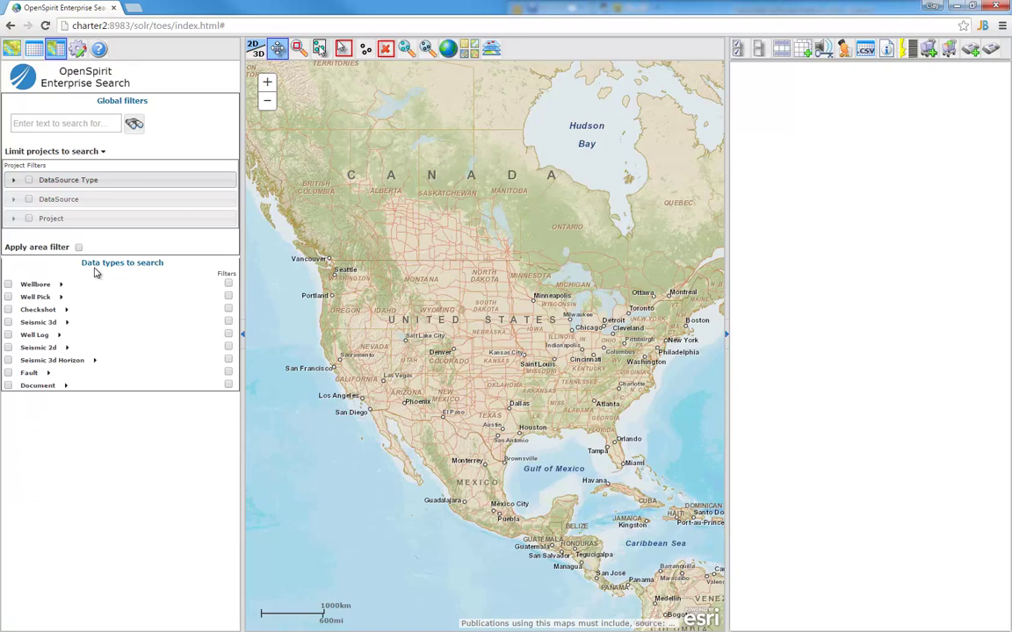
# Search wellbores inside a rectangle over Wyoming and zoom the map to that area
pyautogui.click(8, 285)
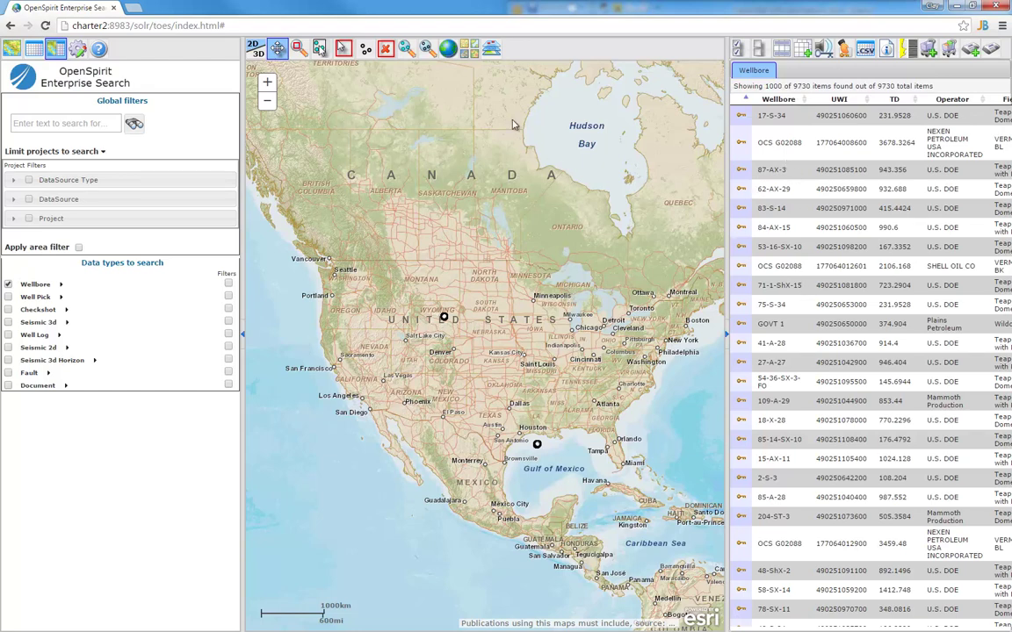
pyautogui.click(342, 49)
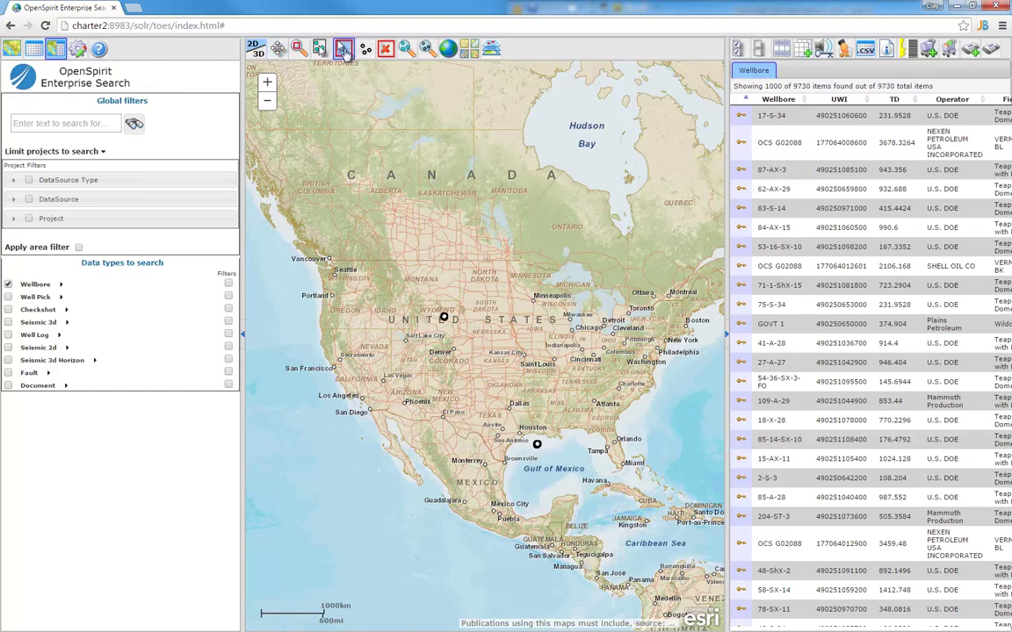
pyautogui.moveTo(435, 306); pyautogui.dragTo(465, 330)
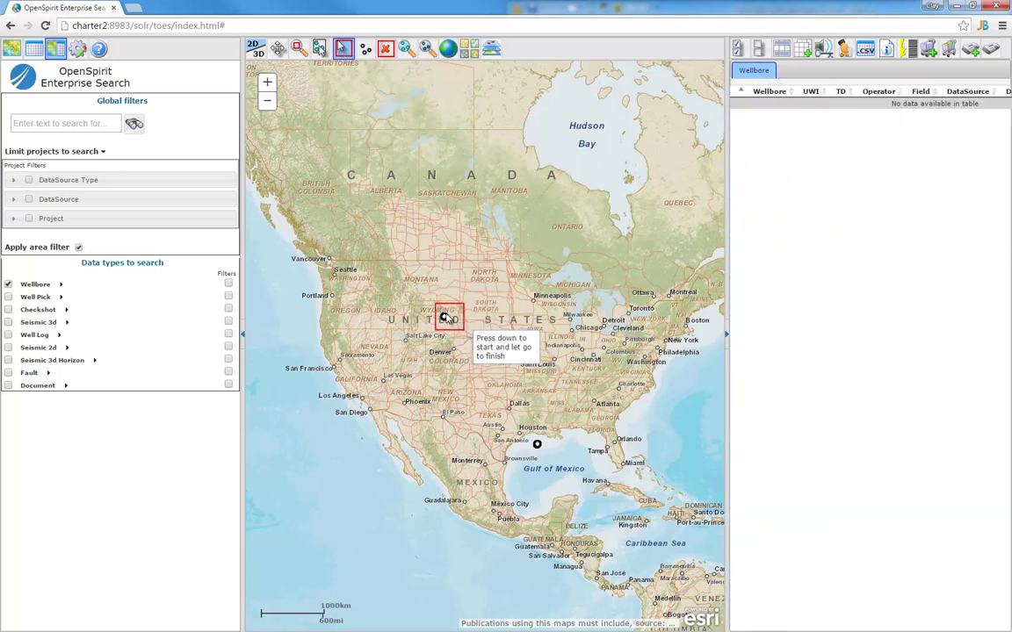
pyautogui.click(427, 49)
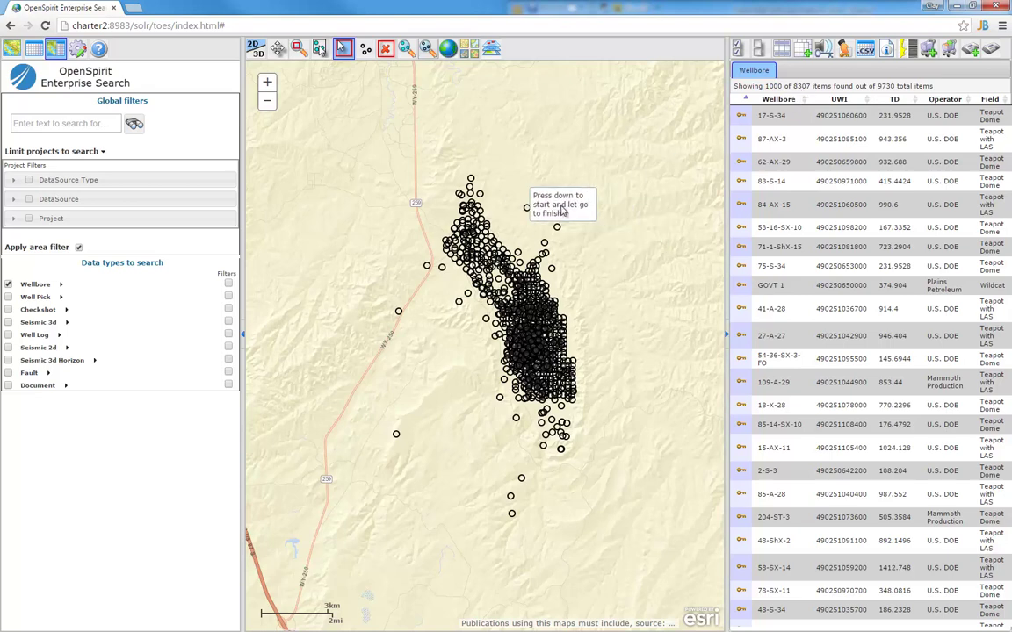
# Raise the wellbore TD filter's minimum to 1585, leaving 347 wells
pyautogui.click(61, 285)
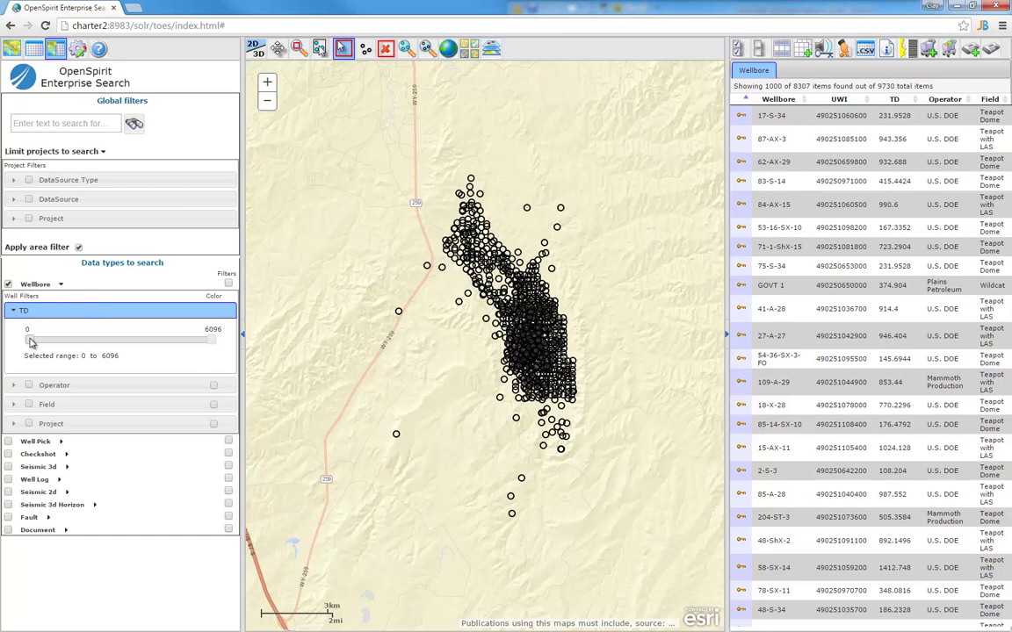
pyautogui.moveTo(32, 341); pyautogui.dragTo(54, 340)
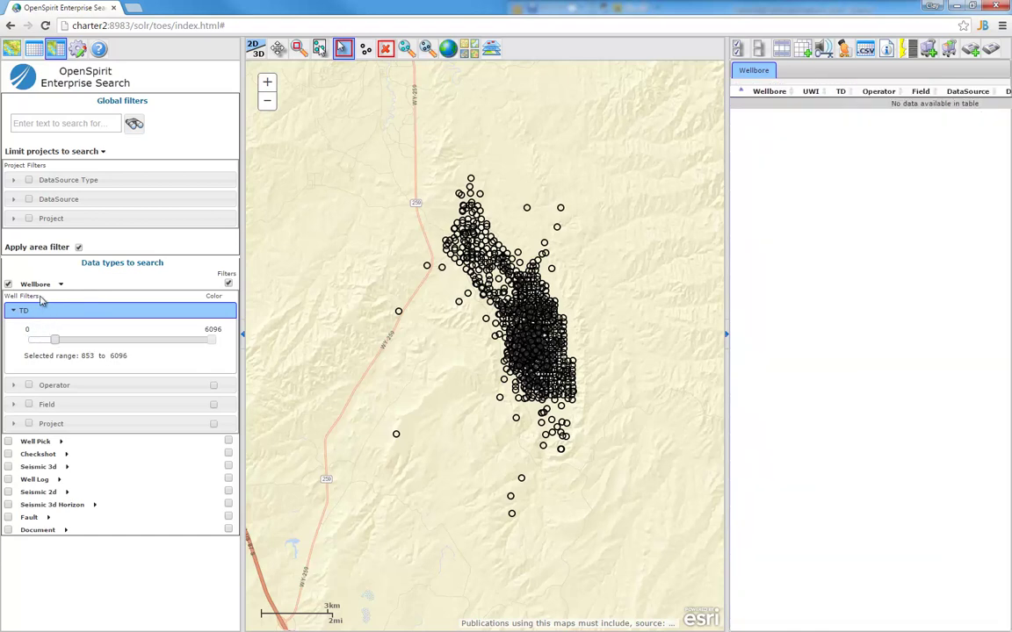
pyautogui.moveTo(56, 341); pyautogui.dragTo(81, 343)
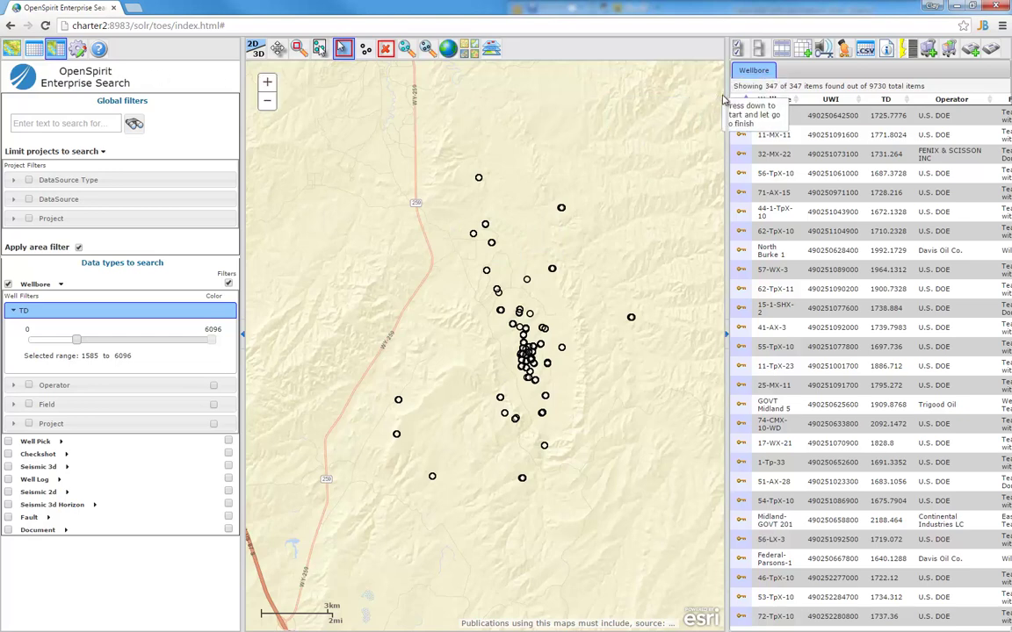
# Widen the results table to show all columns and sort wellbores by name
pyautogui.moveTo(726, 94); pyautogui.dragTo(348, 97)
pyautogui.click(402, 99)
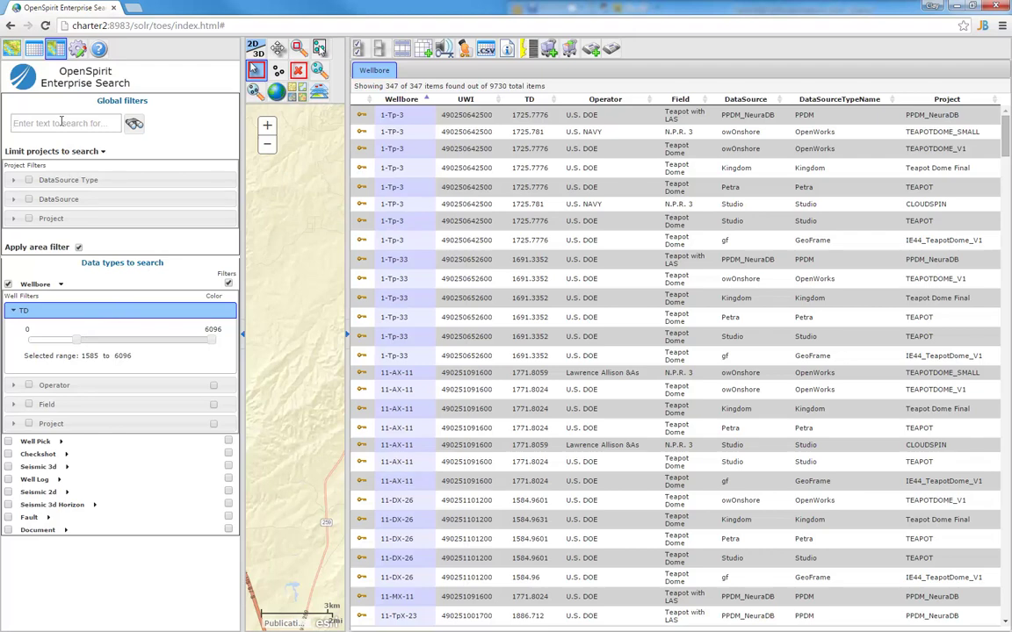
# Filter wellbores with 'gr and sp' down to 23 results and select well 73-TPX-10
pyautogui.write('gr and sp')
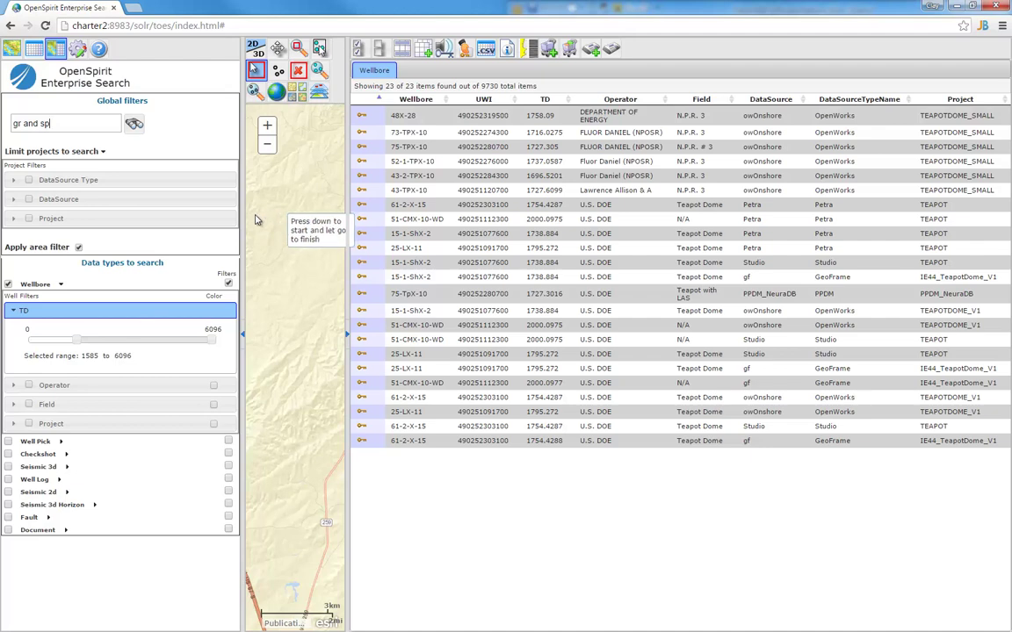
pyautogui.click(437, 138)
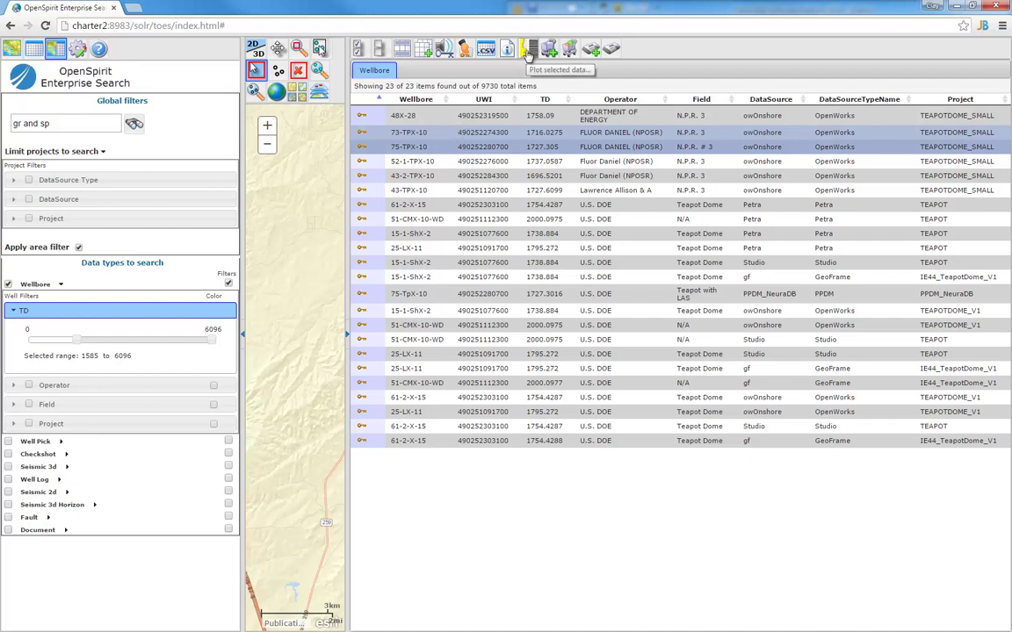
# Plot the selected wells, arrange both windows, and drop the wells into the viewer's data list
pyautogui.click(527, 50)
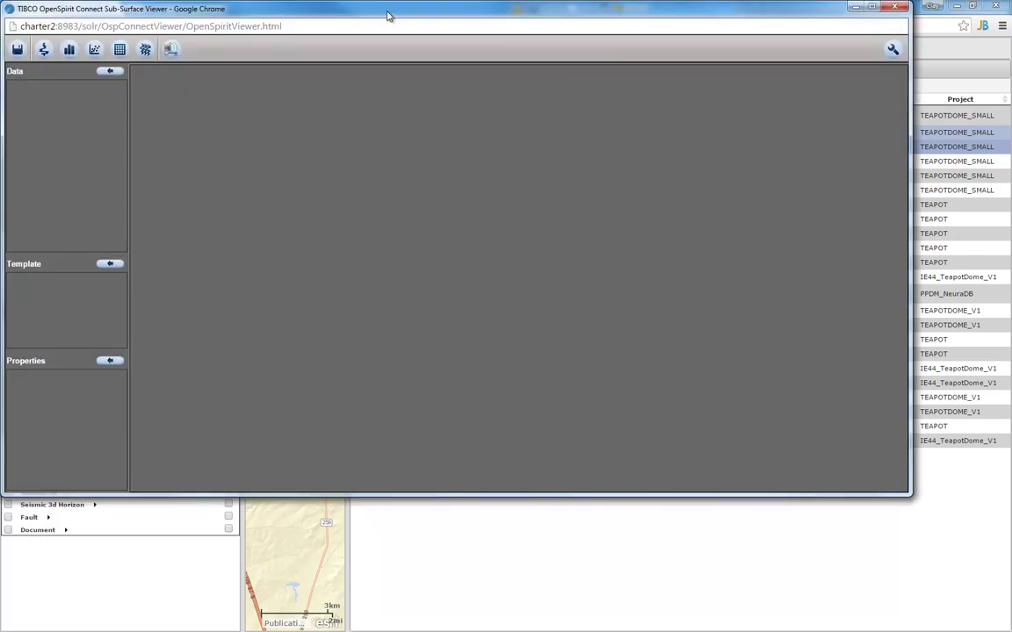
pyautogui.moveTo(387, 14); pyautogui.dragTo(424, 158)
pyautogui.moveTo(290, 7); pyautogui.dragTo(586, 35)
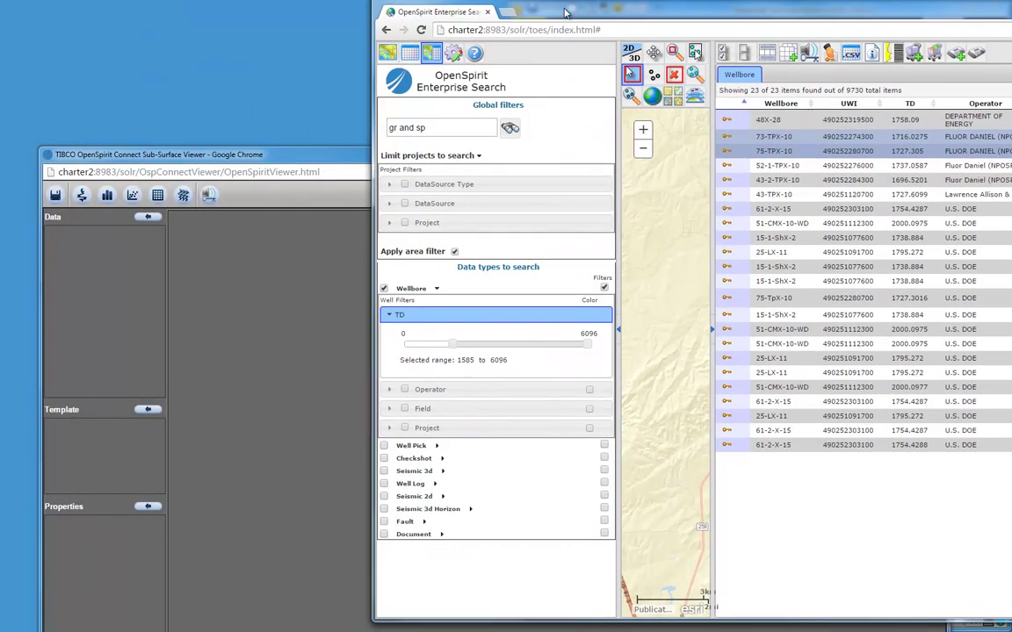
pyautogui.moveTo(566, 13); pyautogui.dragTo(566, 20)
pyautogui.moveTo(828, 65); pyautogui.dragTo(309, 338)
pyautogui.moveTo(323, 158); pyautogui.dragTo(298, 78)
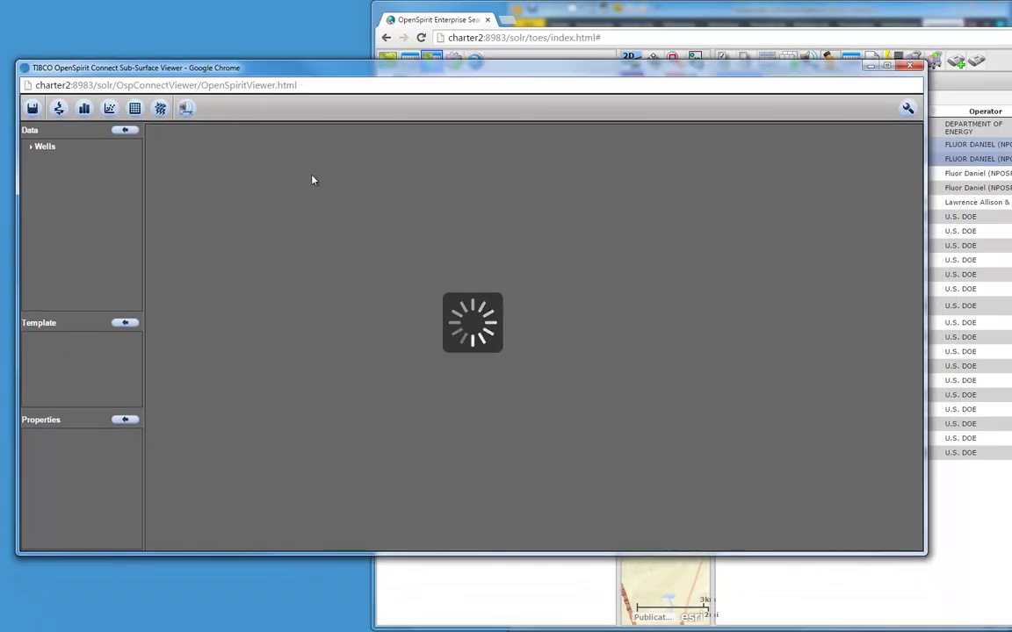
# Create a new log plot of 73-TPX-10 with its GR and SP curves, selecting SP
pyautogui.click(59, 109)
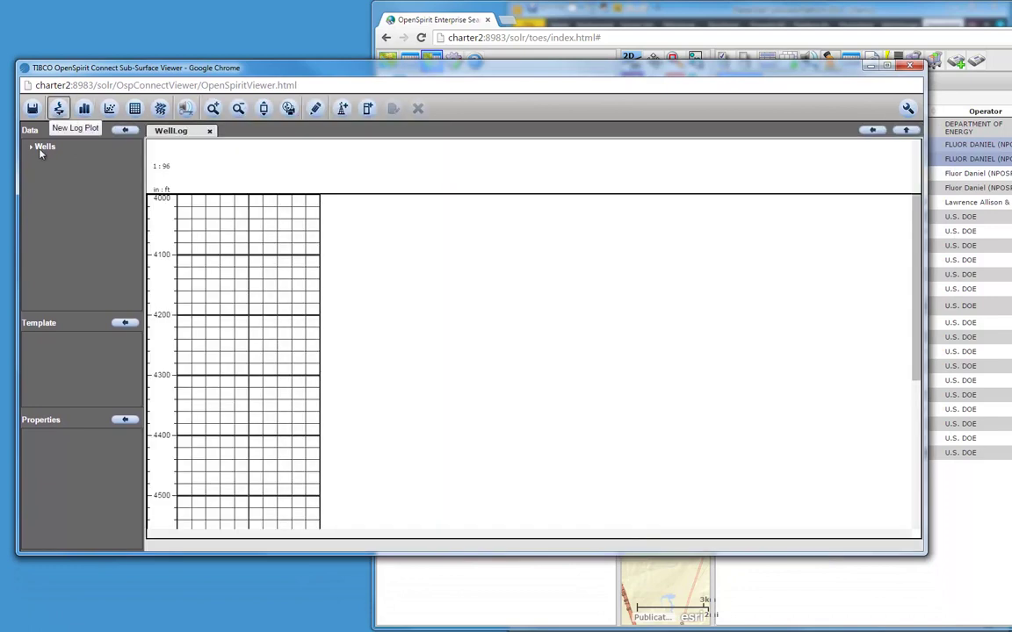
pyautogui.click(34, 149)
pyautogui.click(40, 160)
pyautogui.click(49, 174)
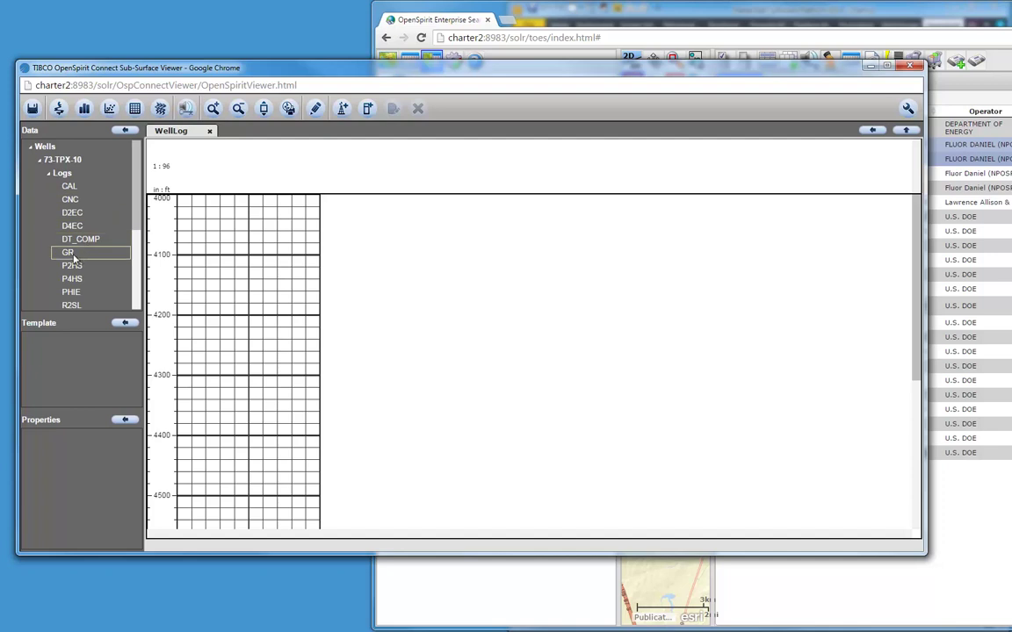
pyautogui.moveTo(73, 256); pyautogui.dragTo(249, 271)
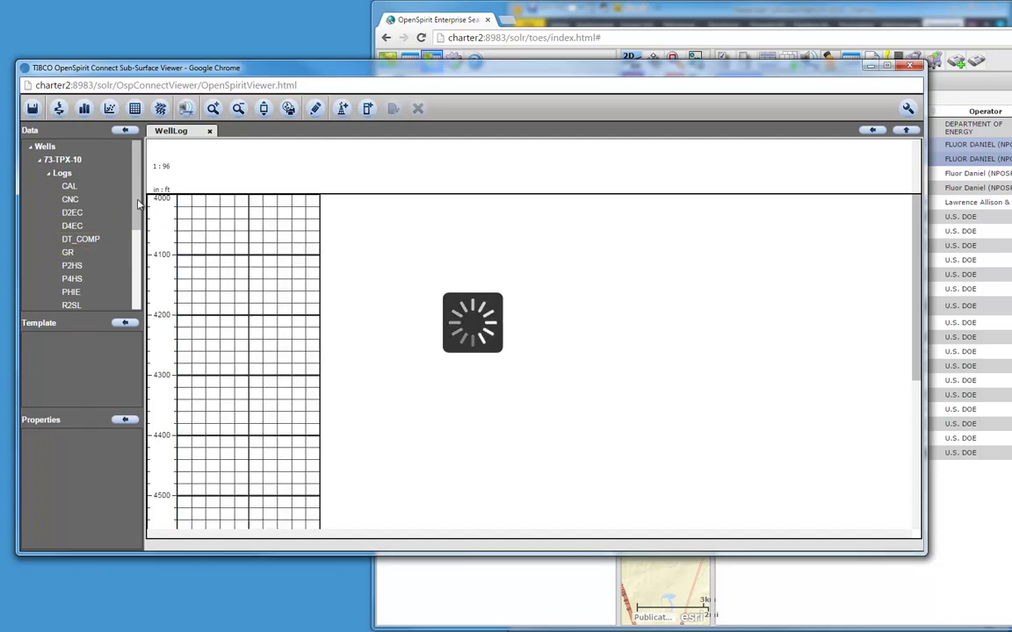
pyautogui.scroll(-3, 114, 219)
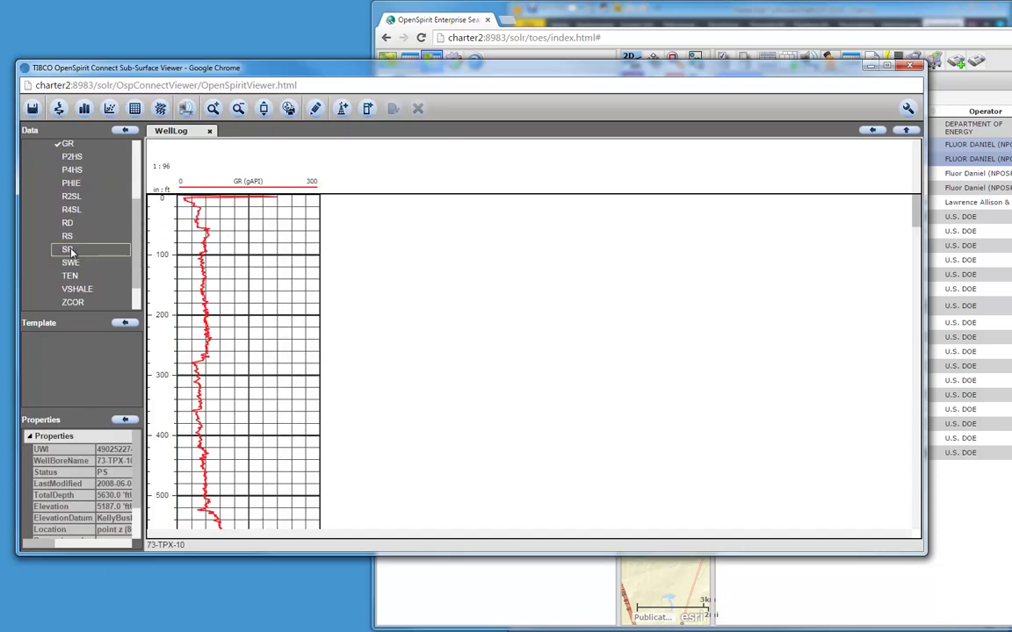
pyautogui.moveTo(71, 252); pyautogui.dragTo(282, 280)
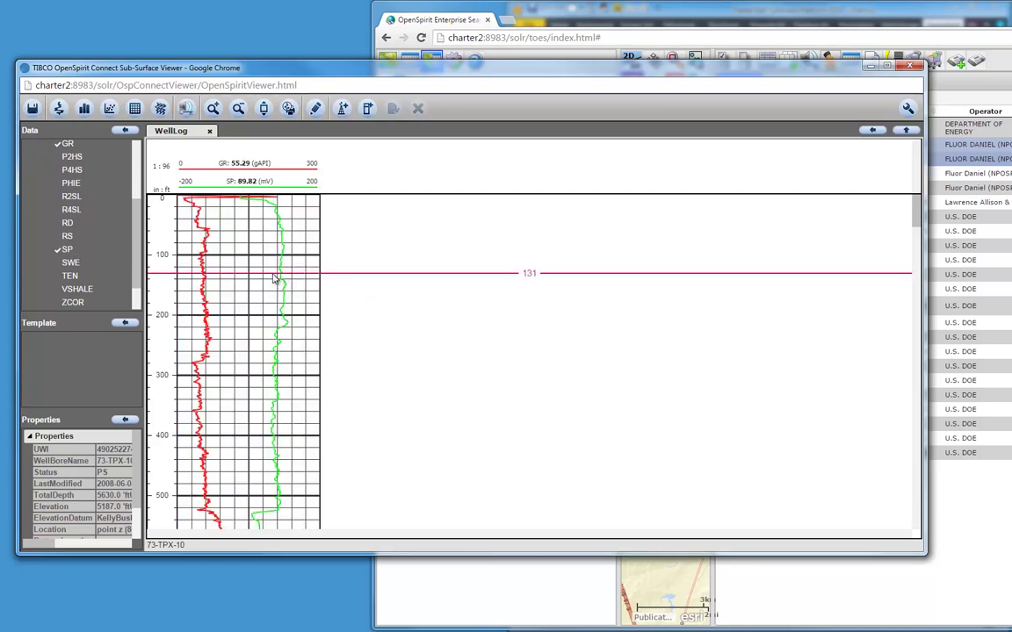
pyautogui.click(282, 276)
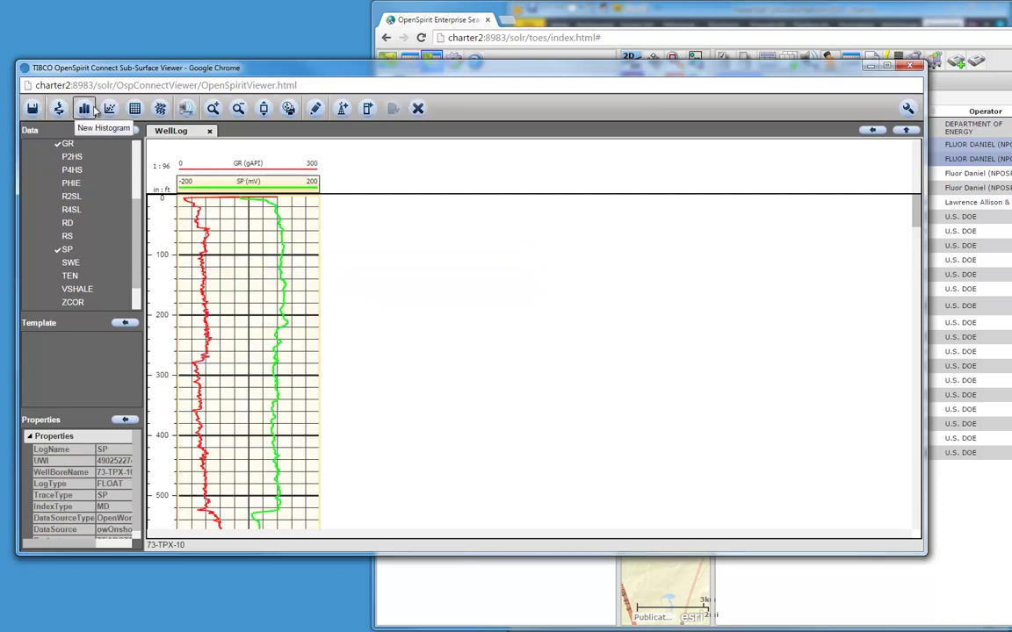
# Maximise the viewer and dock an SP histogram to the right of the WellLog plot
pyautogui.doubleClick(108, 68)
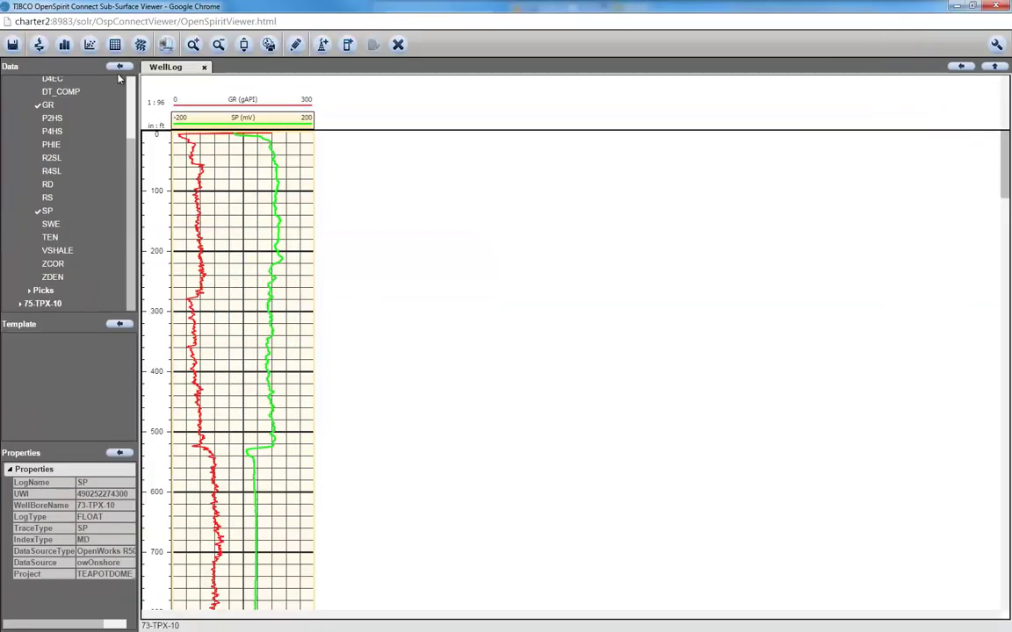
pyautogui.click(65, 45)
pyautogui.moveTo(230, 68); pyautogui.dragTo(852, 197)
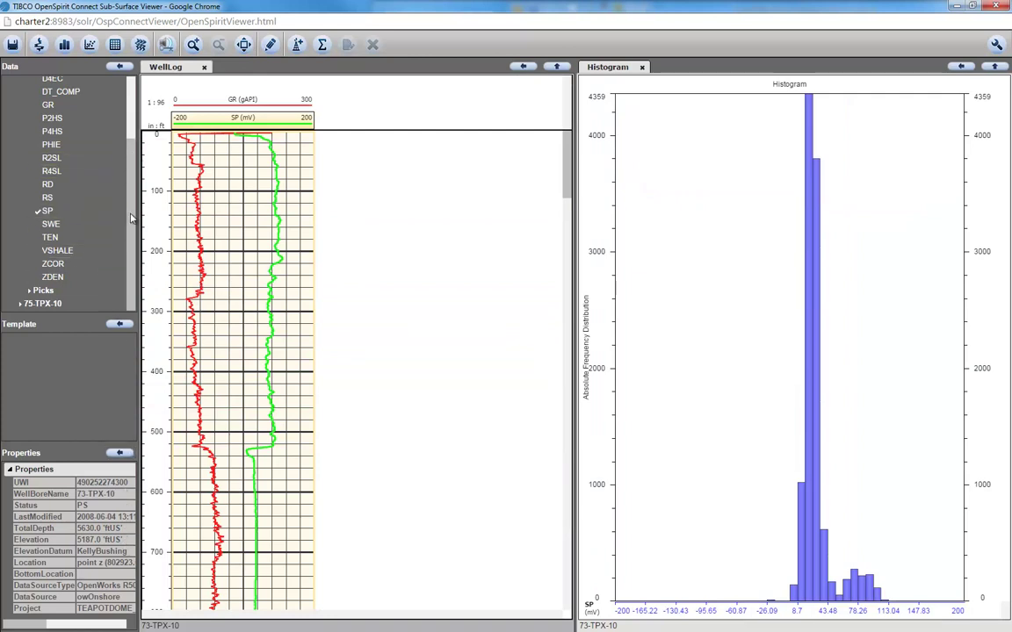
# Add the A Sand, B Sand and C1 Dolo picks of 73-TPX-10 to the log track
pyautogui.click(29, 290)
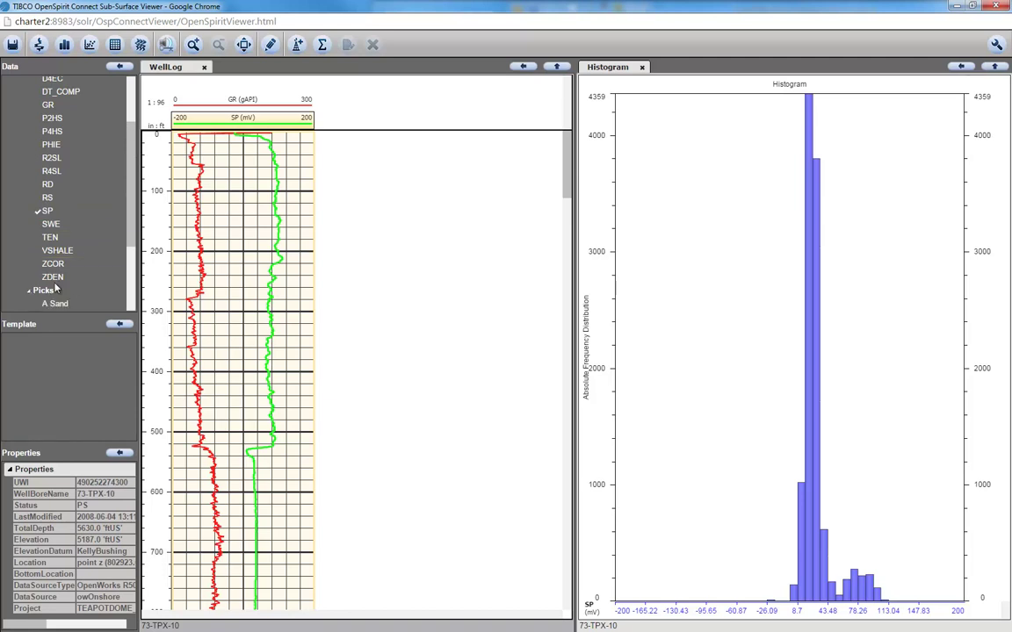
pyautogui.scroll(-3, 125, 236)
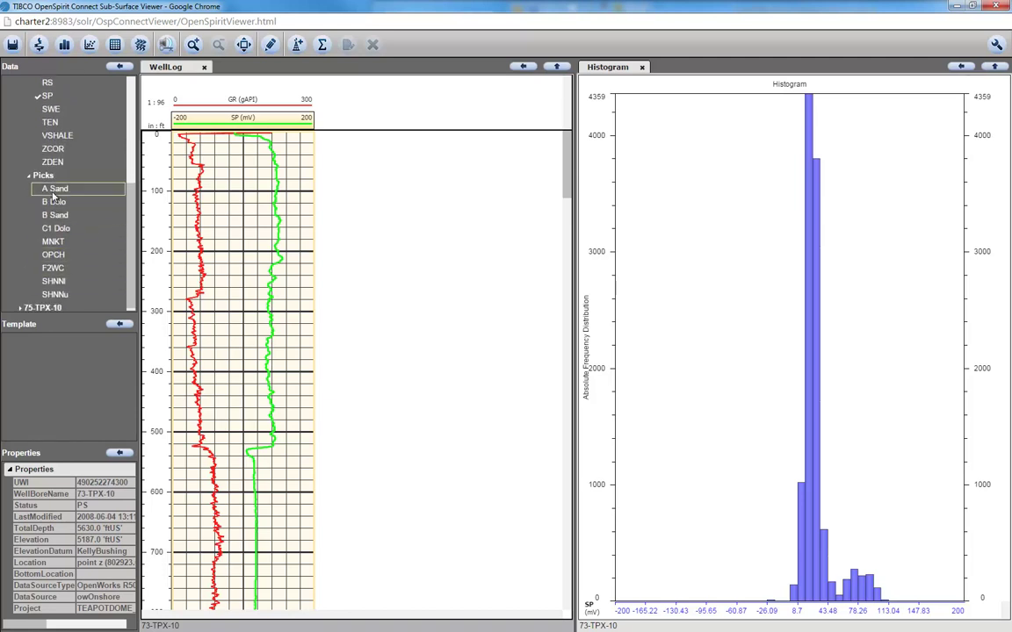
pyautogui.moveTo(54, 189); pyautogui.dragTo(244, 249)
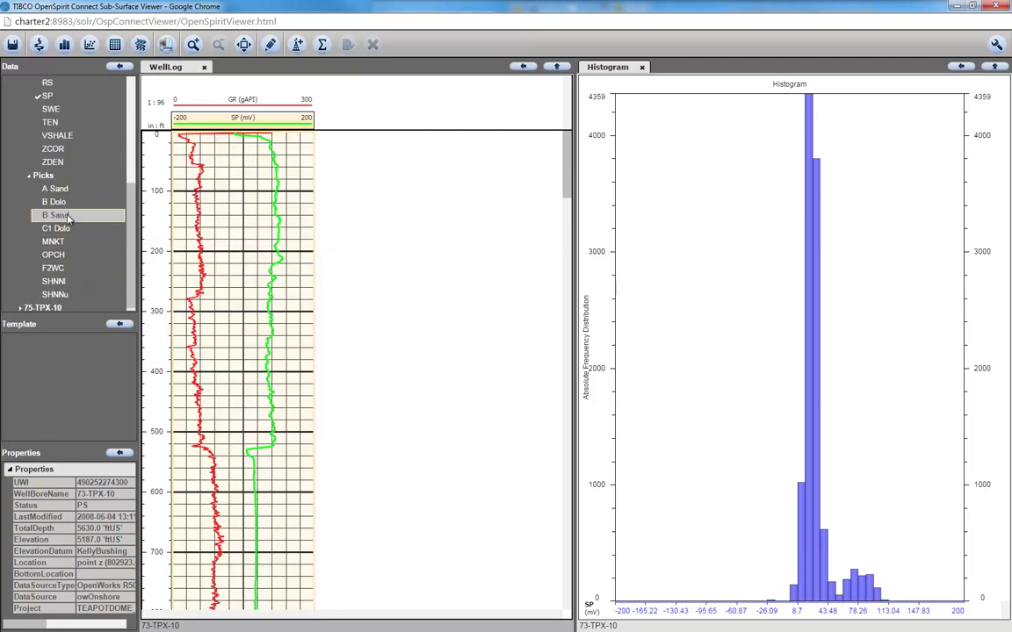
pyautogui.moveTo(55, 228); pyautogui.dragTo(261, 333)
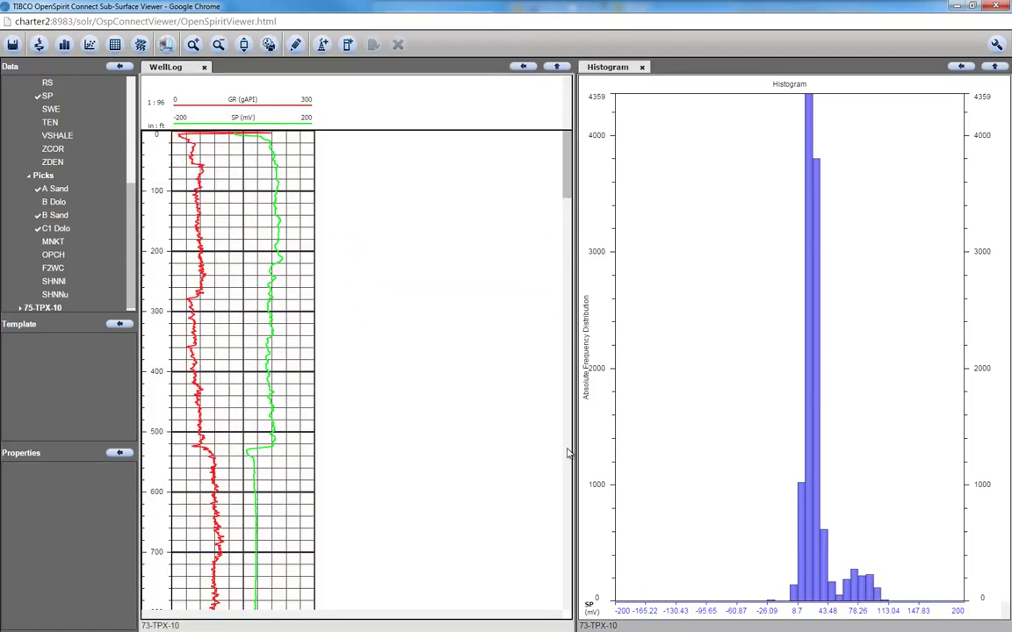
# Scroll the log to the 4900–5600 ft interval and show the SP curve's properties
pyautogui.moveTo(566, 187); pyautogui.dragTo(575, 606)
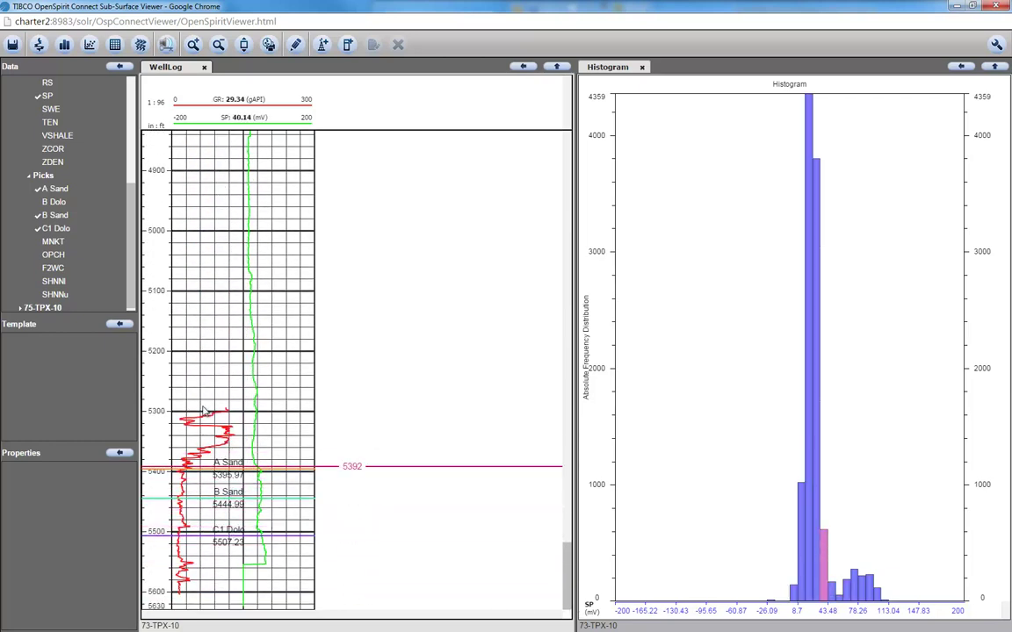
pyautogui.moveTo(130, 211); pyautogui.dragTo(130, 90)
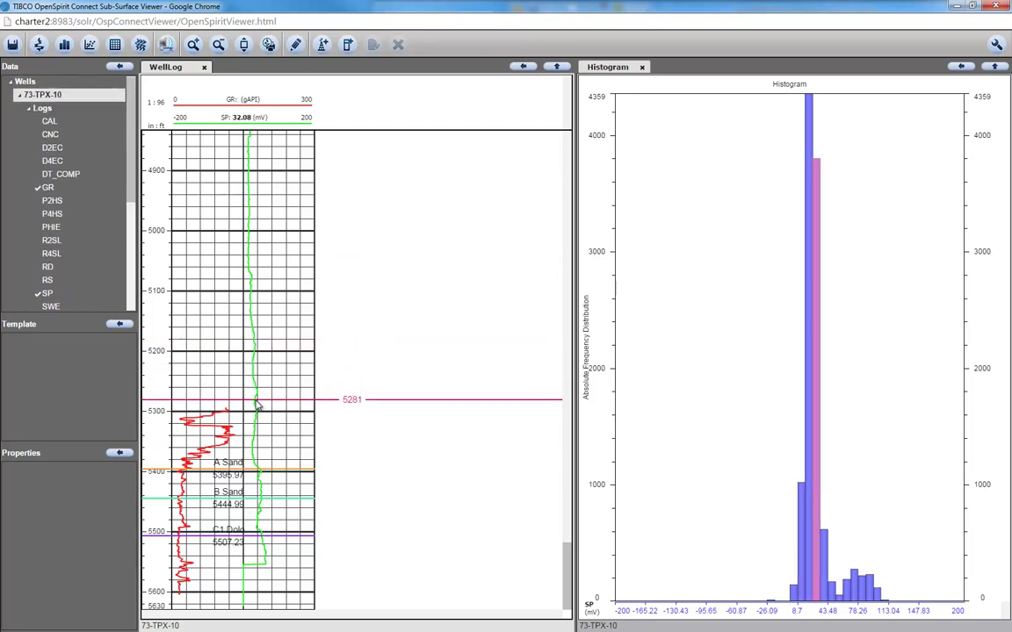
pyautogui.click(257, 403)
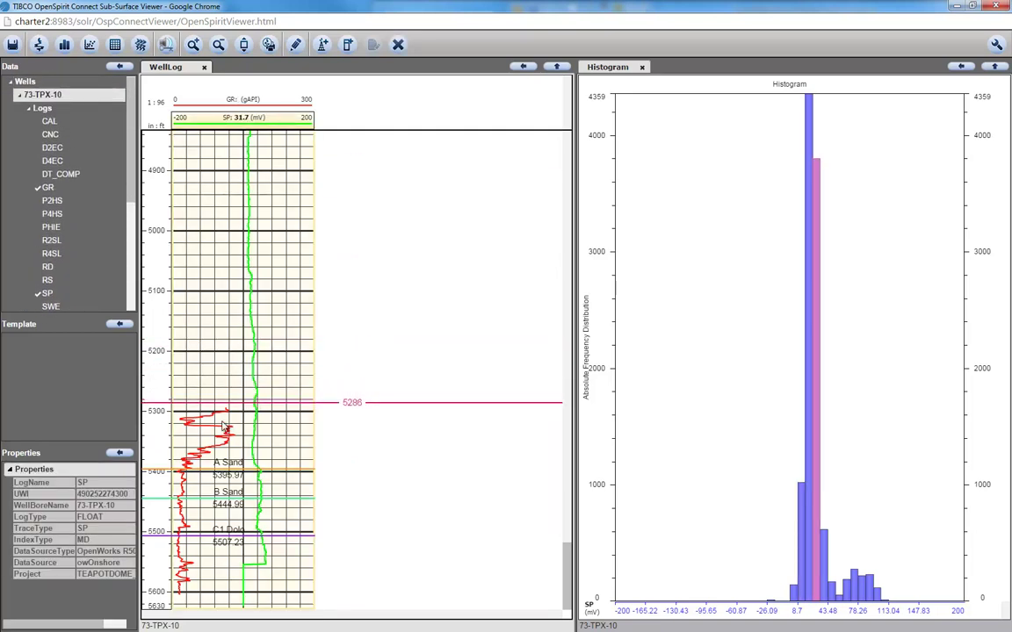
# Crossplot SP against GR for 73-TPX-10 and dock the plot above the SP histogram
pyautogui.click(225, 433)
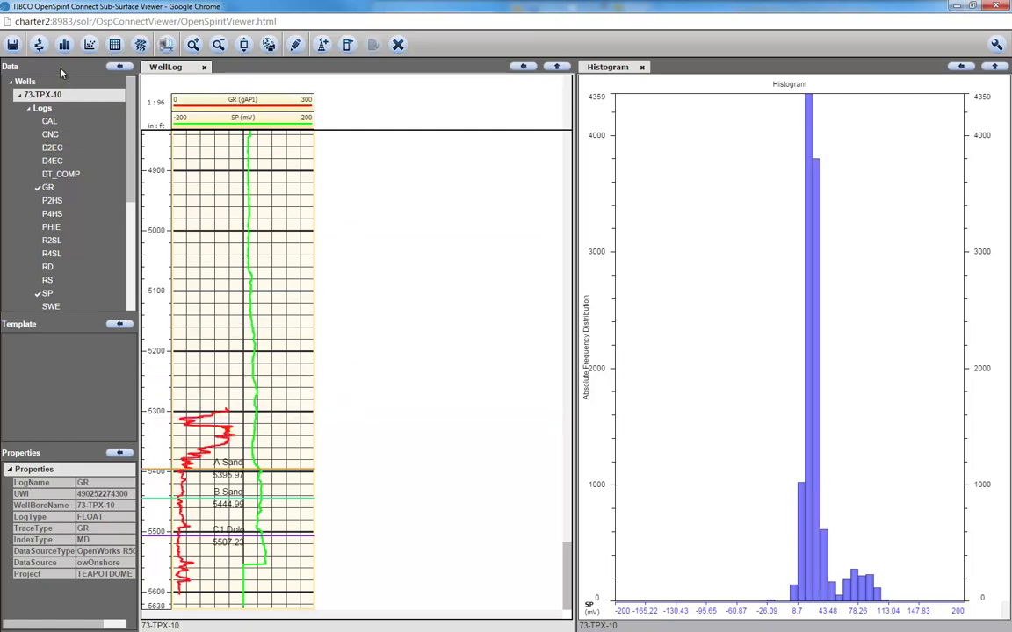
pyautogui.click(89, 45)
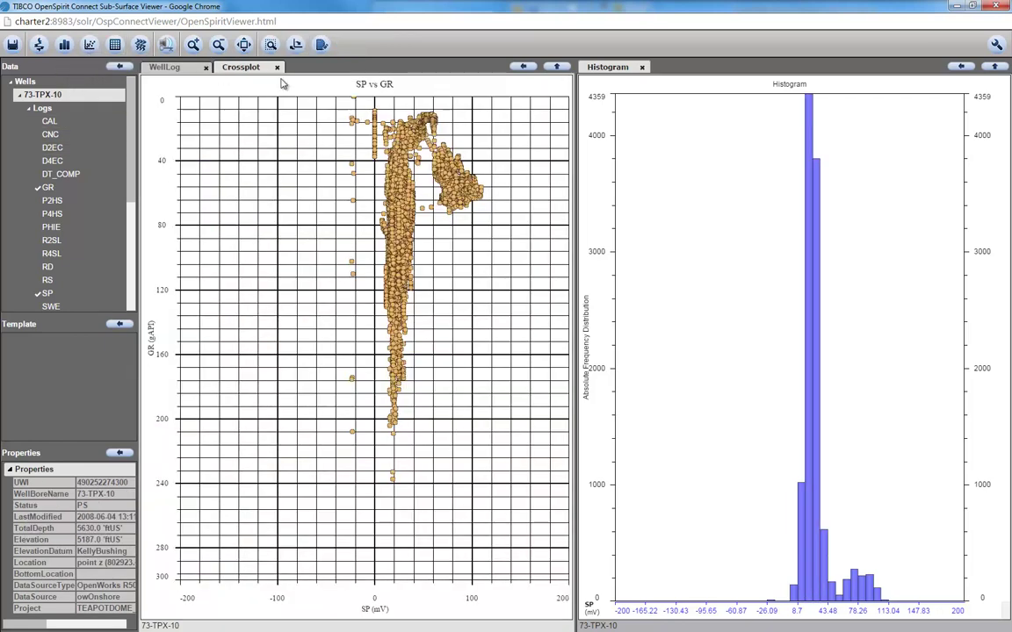
pyautogui.moveTo(219, 68); pyautogui.dragTo(786, 192)
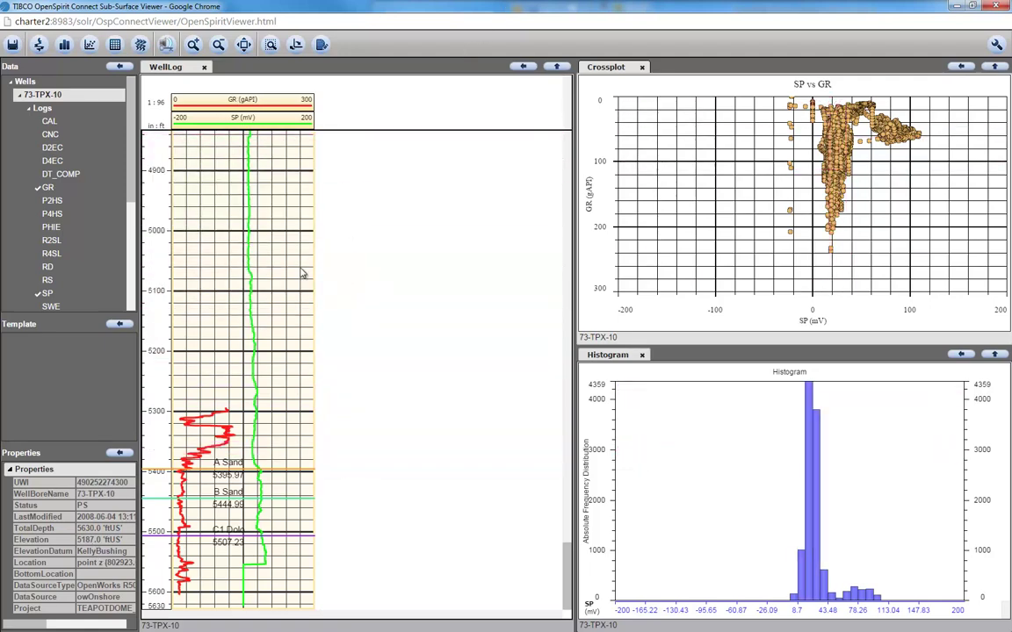
# Restore the viewer and maximise Enterprise Search, showing the 23 'gr and sp' wellbore results
pyautogui.moveTo(340, 6); pyautogui.dragTo(306, 170)
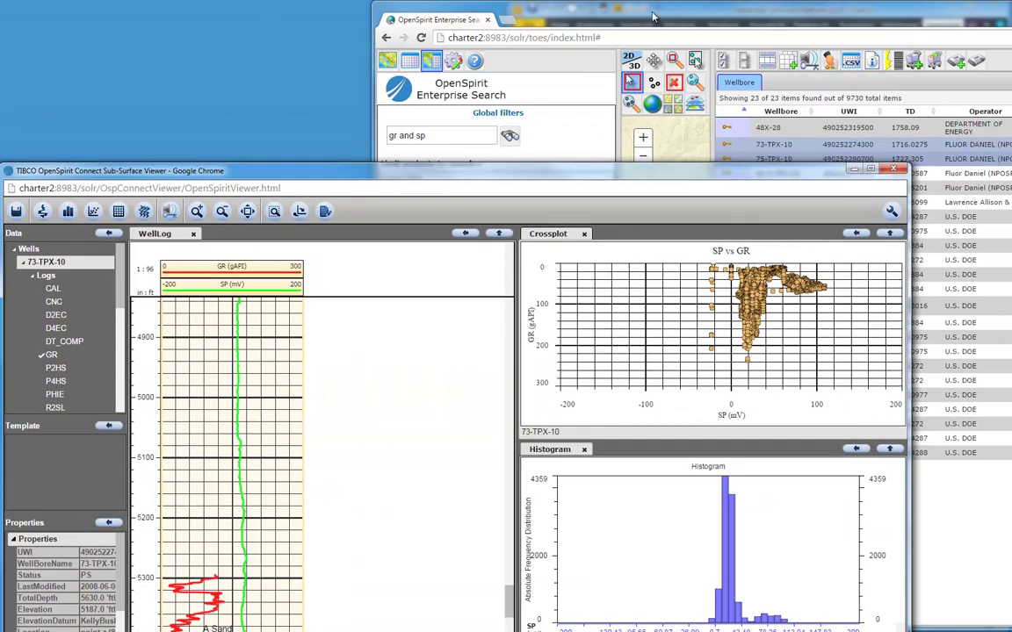
pyautogui.click(647, 18)
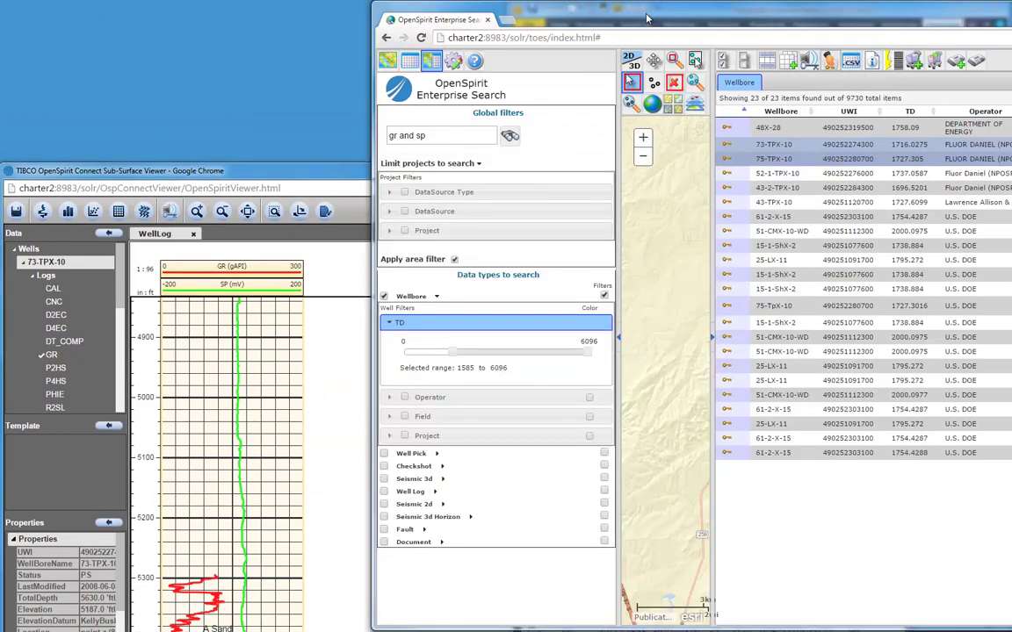
pyautogui.doubleClick(585, 19)
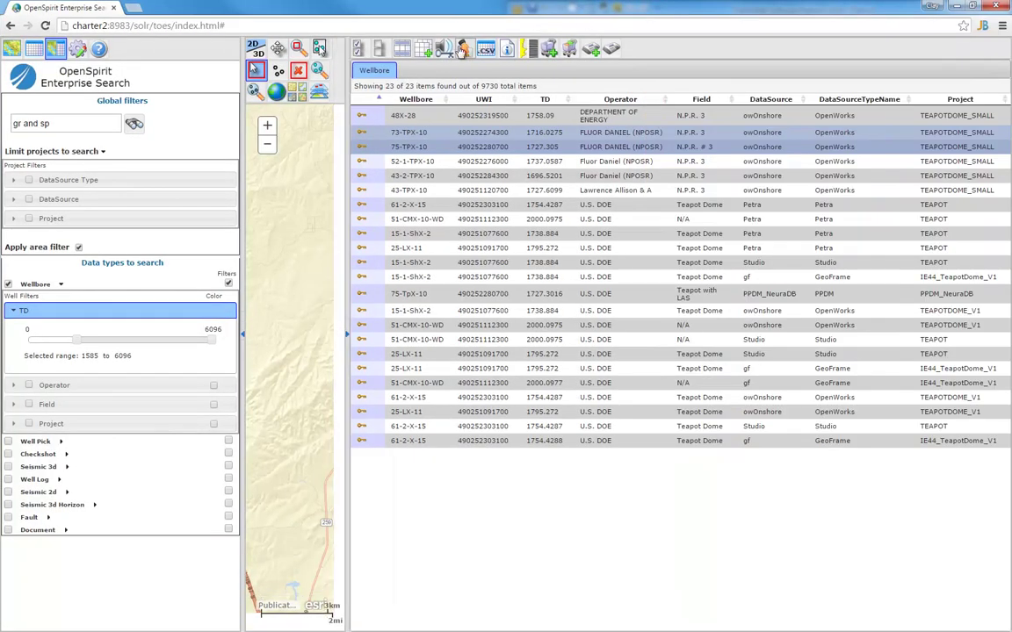
# Draw a search area around the well cluster and clear the 'gr and sp' text, leaving 297 wellbores
pyautogui.click(55, 50)
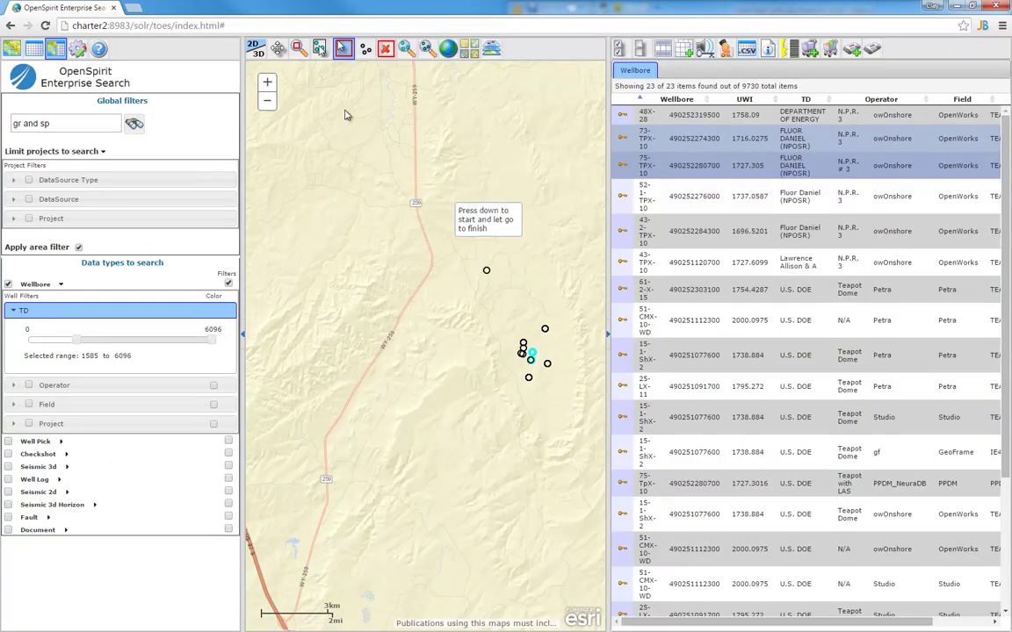
pyautogui.moveTo(330, 103)
pyautogui.mouseDown()
pyautogui.moveTo(488, 339)
pyautogui.moveTo(579, 413)
pyautogui.mouseUp()
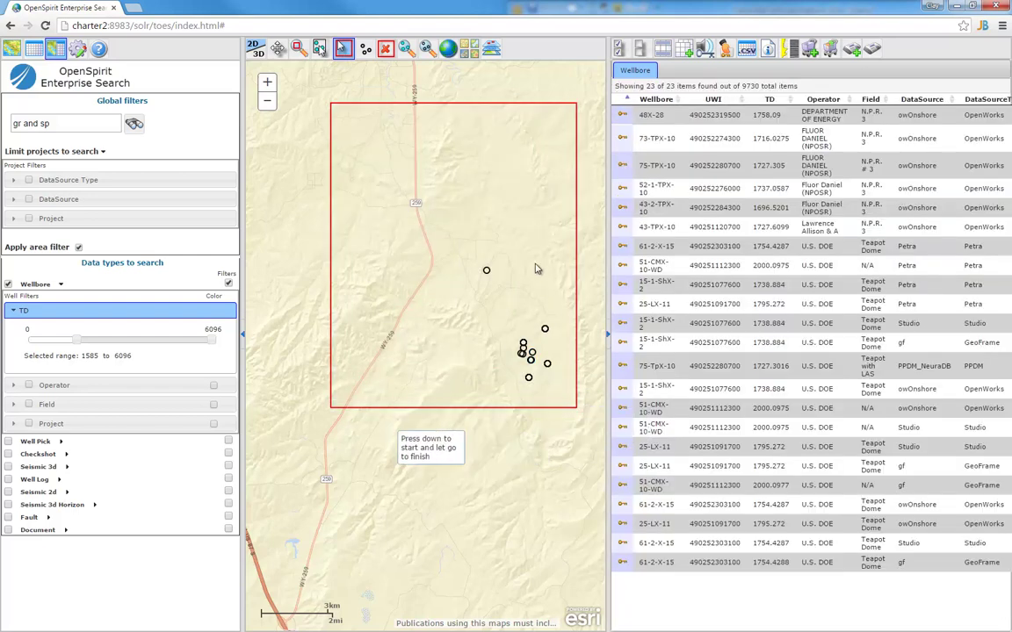
pyautogui.tripleClick(88, 124)
pyautogui.press('BackSpace')
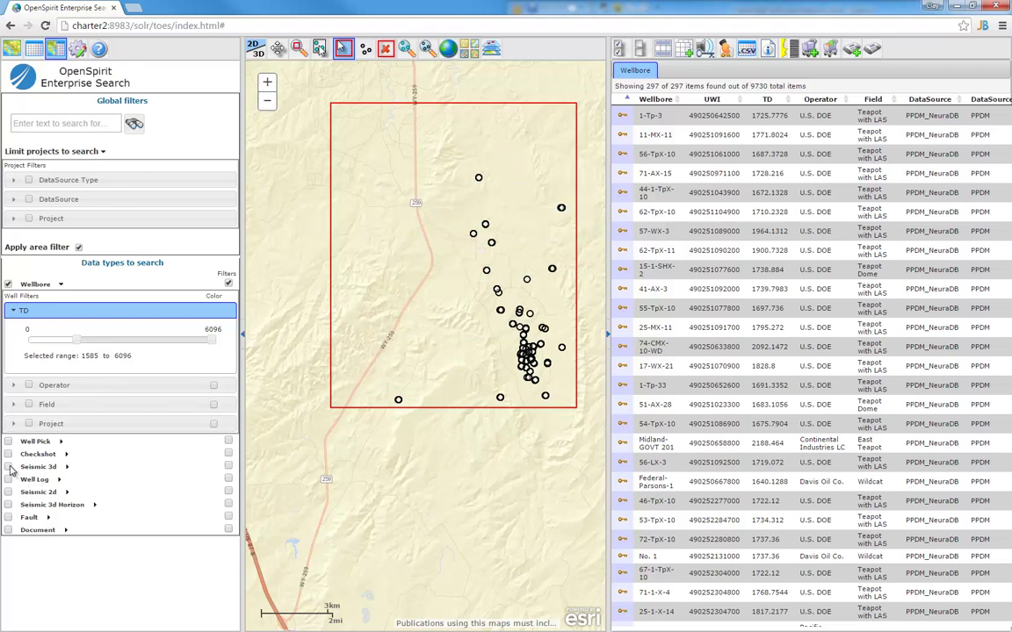
# Add Seismic 3d to the search, select the Teapot 3D Survey pstm0001.3dv volume, and restore the window
pyautogui.click(8, 467)
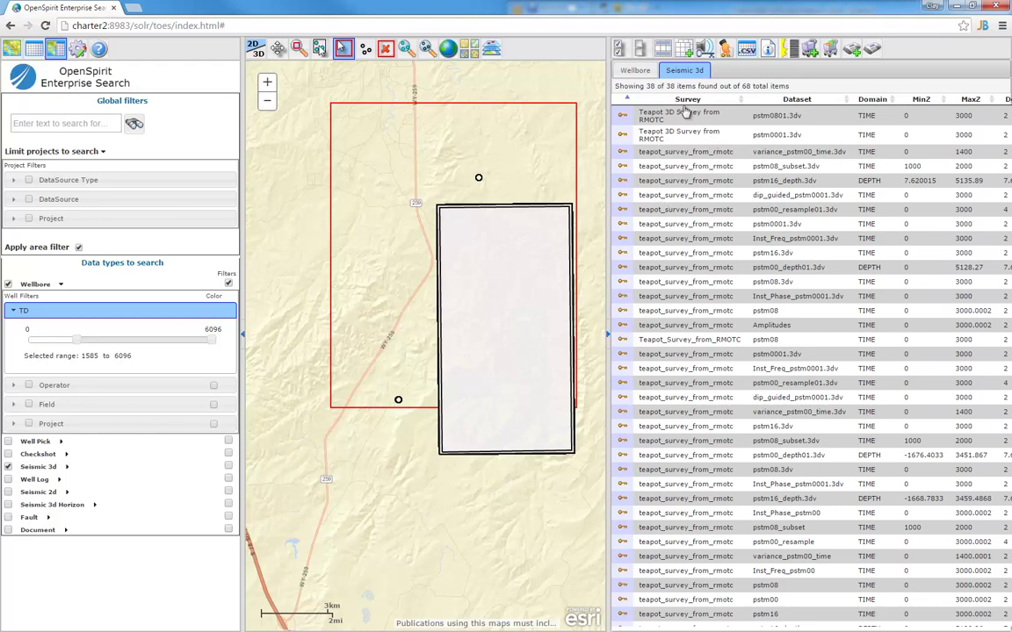
pyautogui.moveTo(524, 94); pyautogui.dragTo(283, 94)
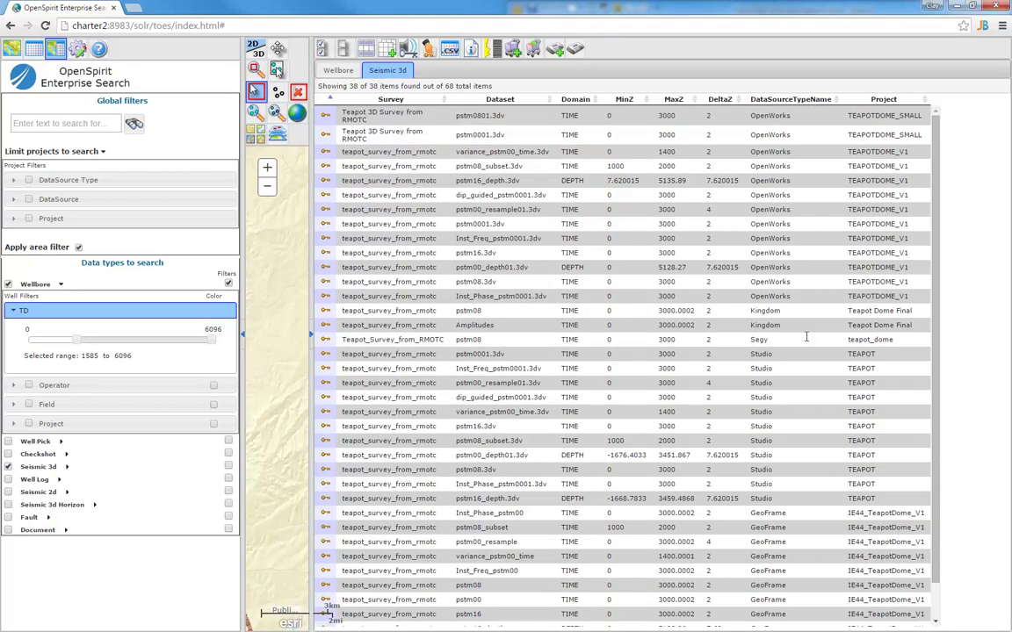
pyautogui.click(427, 140)
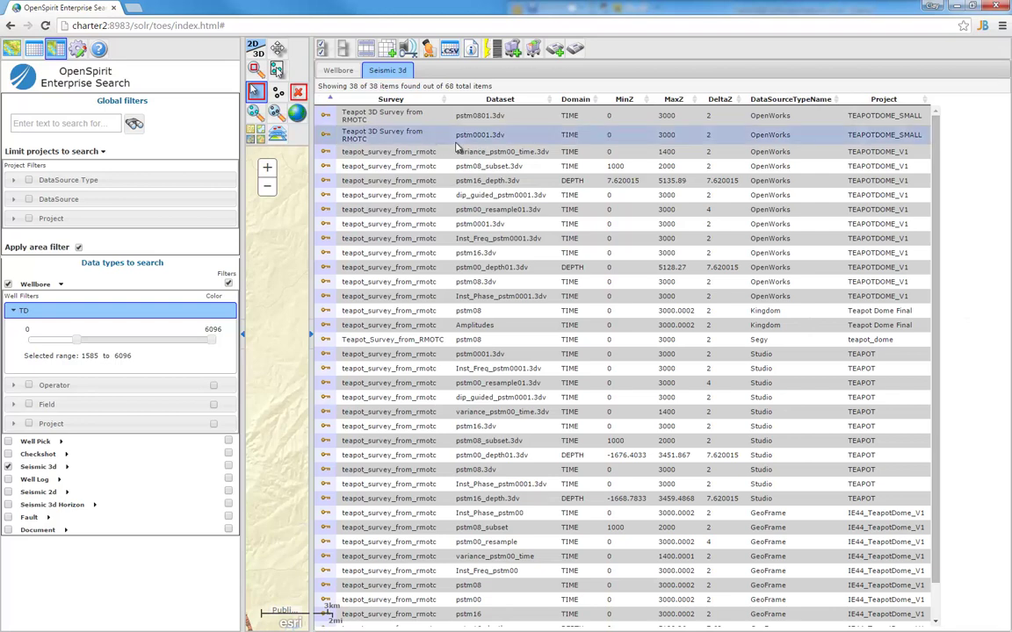
pyautogui.moveTo(355, 12); pyautogui.dragTo(439, 259)
# Send pstm0001.3dv to the viewer, collapse the WellLog and Histogram panels, and fit the Teapot section
pyautogui.moveTo(423, 170); pyautogui.dragTo(430, 10)
pyautogui.click(472, 72)
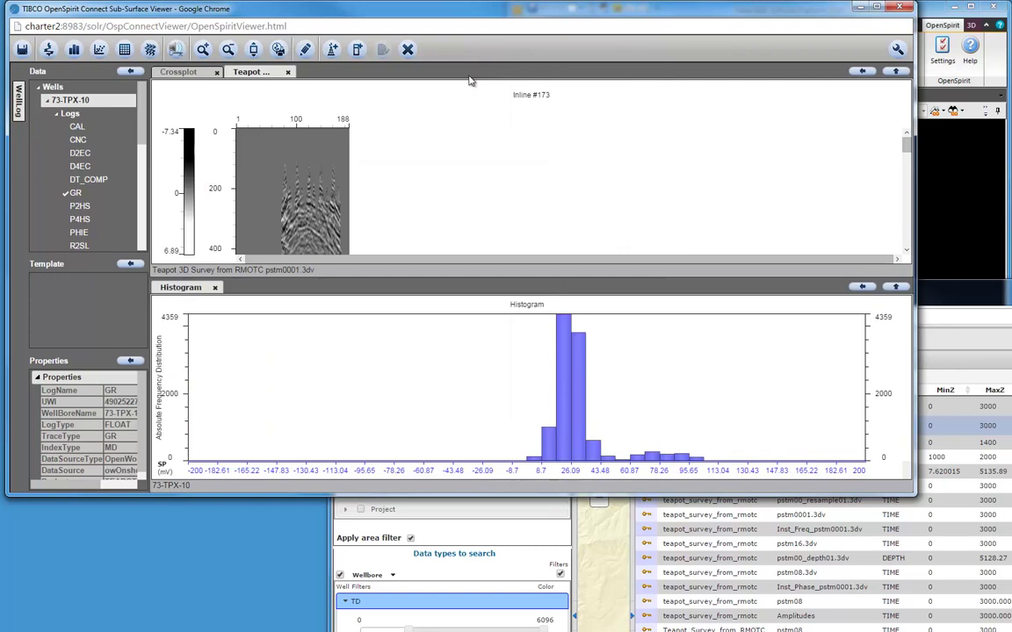
pyautogui.click(862, 286)
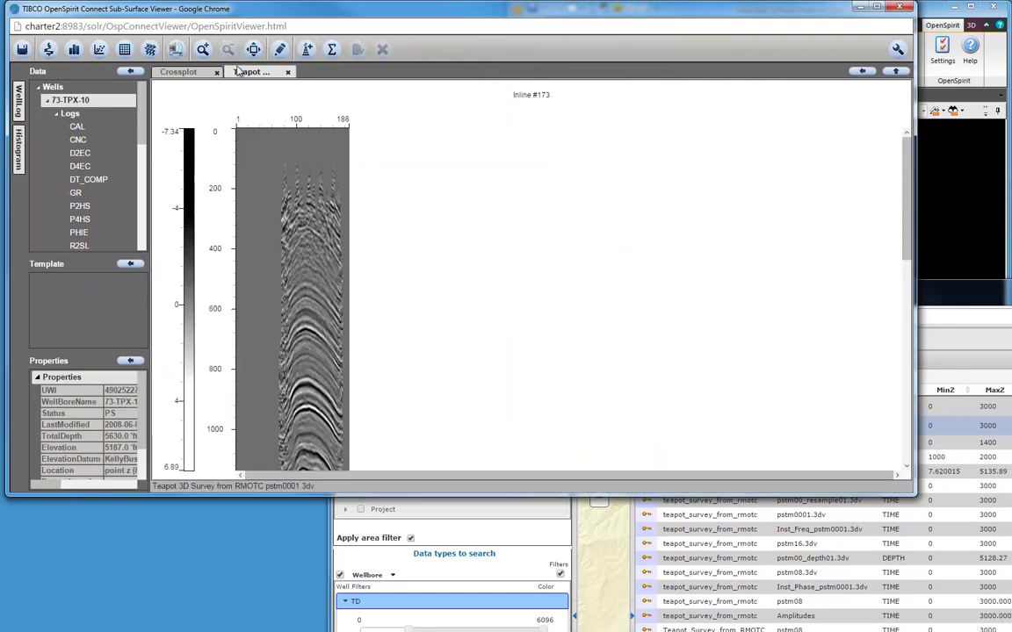
pyautogui.click(255, 72)
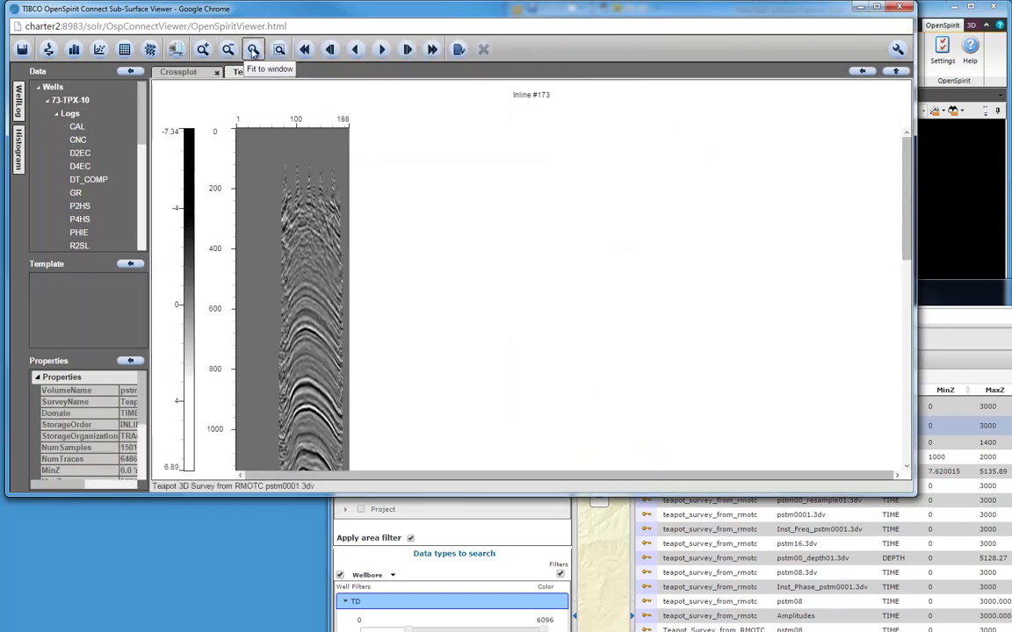
pyautogui.click(253, 50)
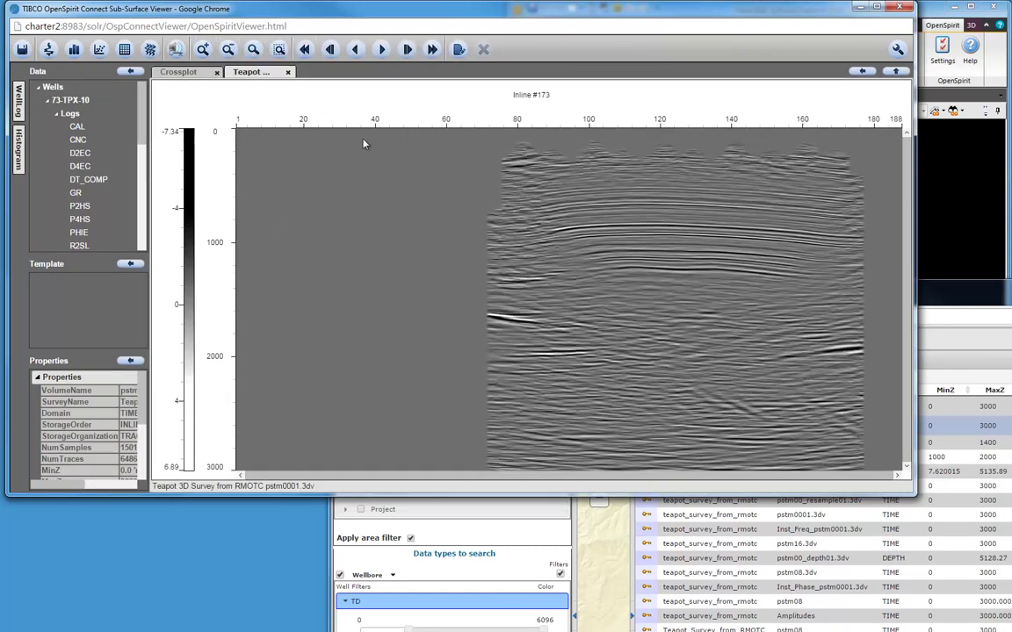
# Step the seismic forward through Inlines #183 and #193, then back to Inline #191
pyautogui.click(407, 50)
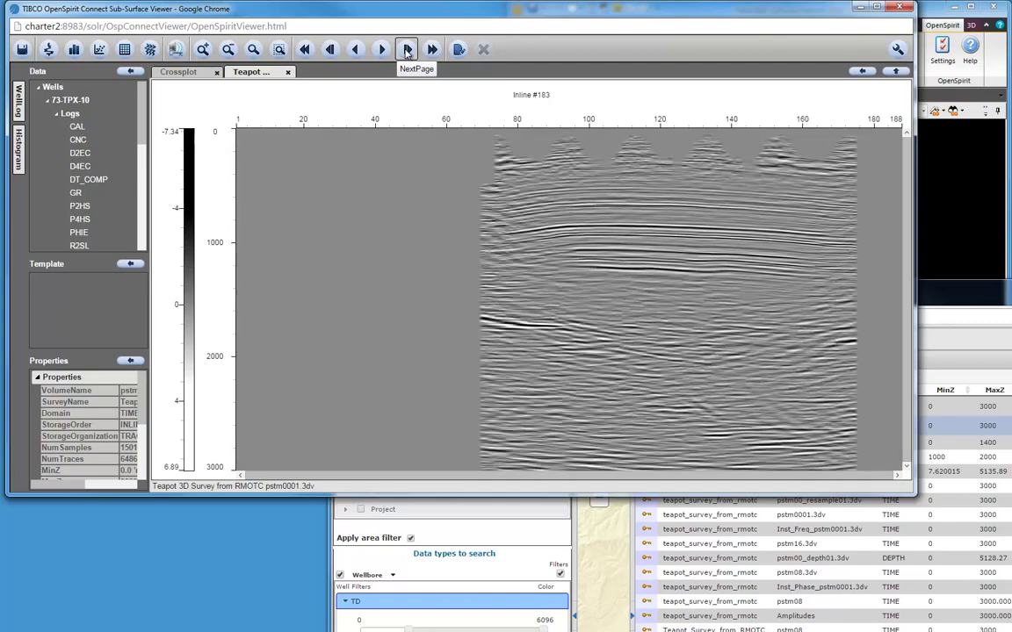
pyautogui.click(407, 50)
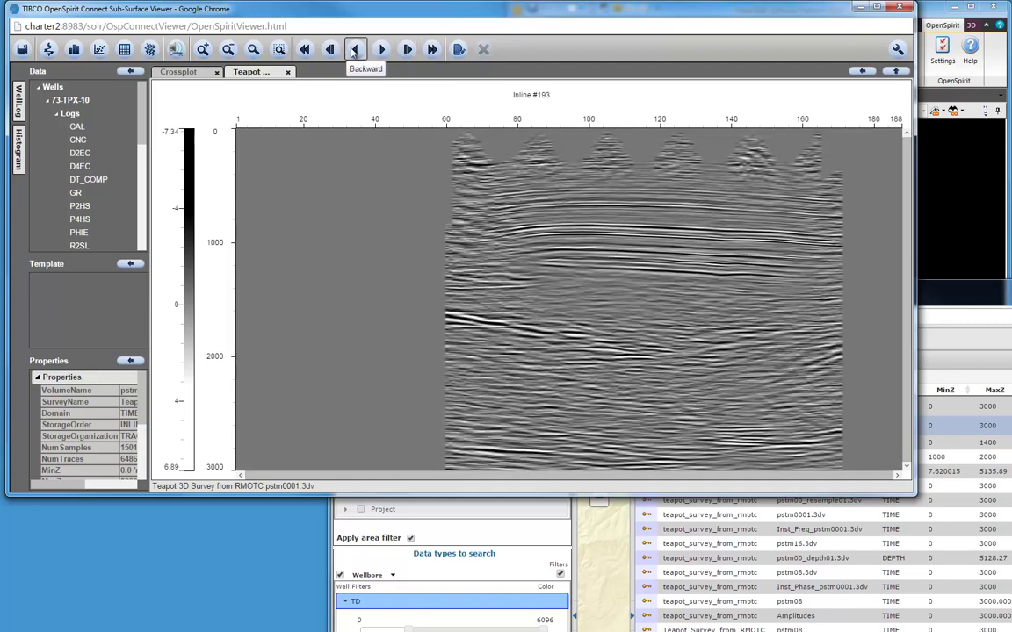
pyautogui.click(355, 51)
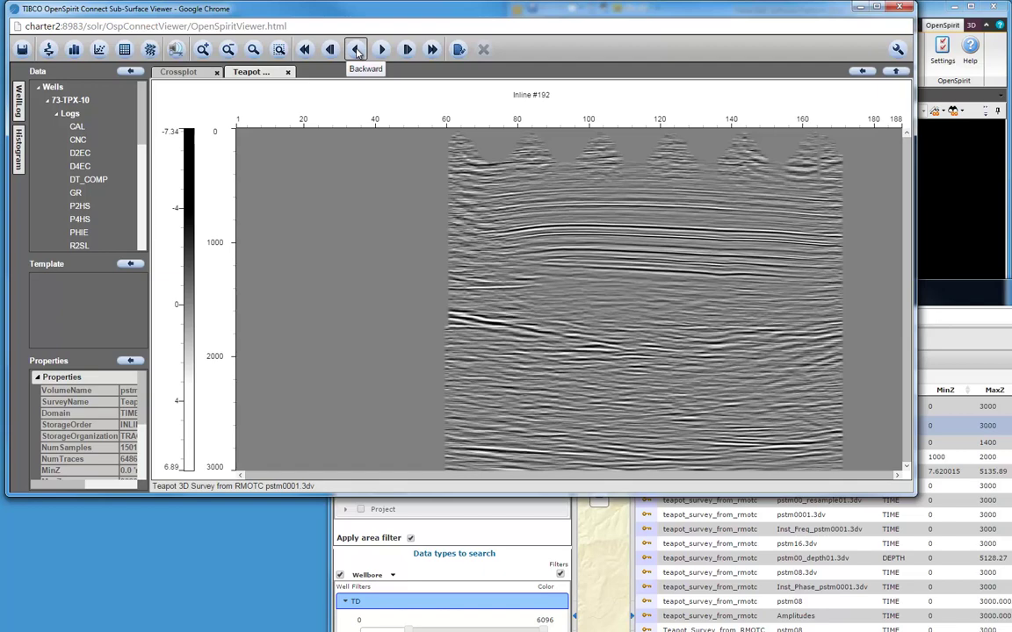
pyautogui.click(355, 51)
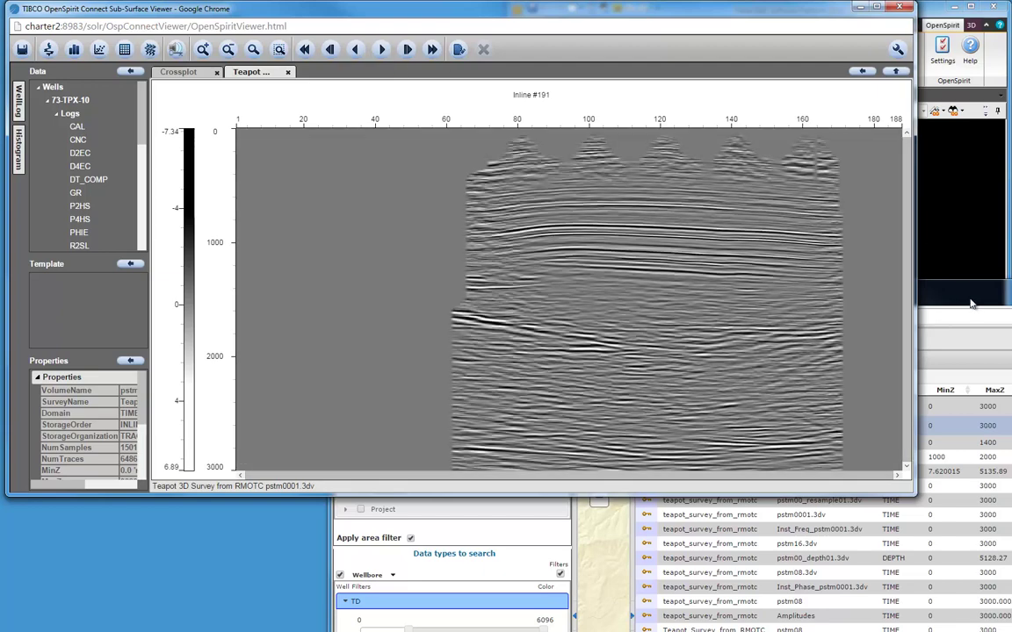
# Add Seismic 3d Horizon to the search and overlay Tensleep Fm Base on the Inline #191 section
pyautogui.click(967, 305)
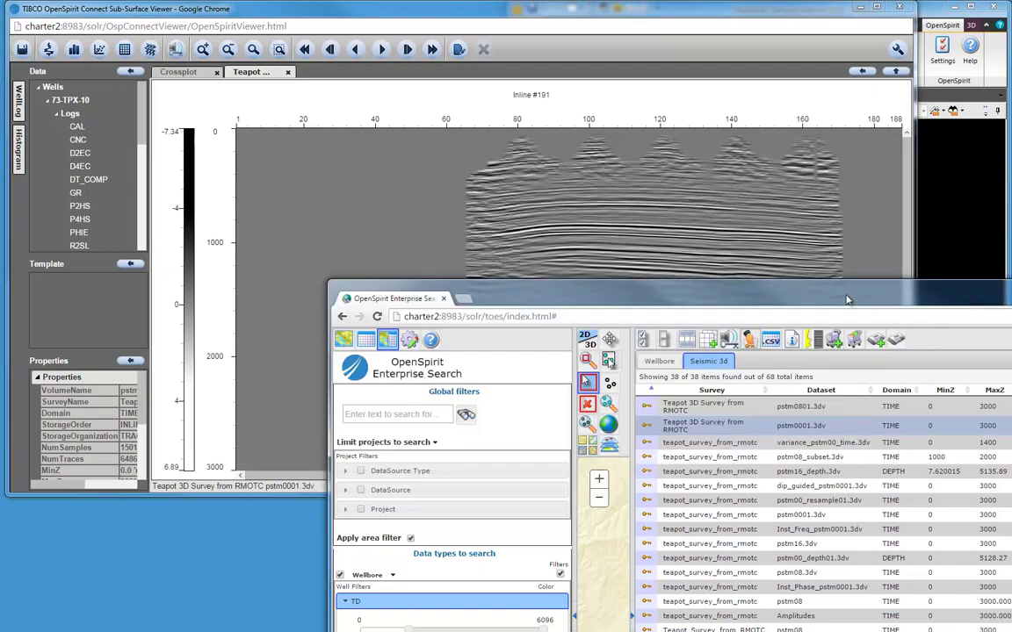
pyautogui.moveTo(847, 300); pyautogui.dragTo(600, 19)
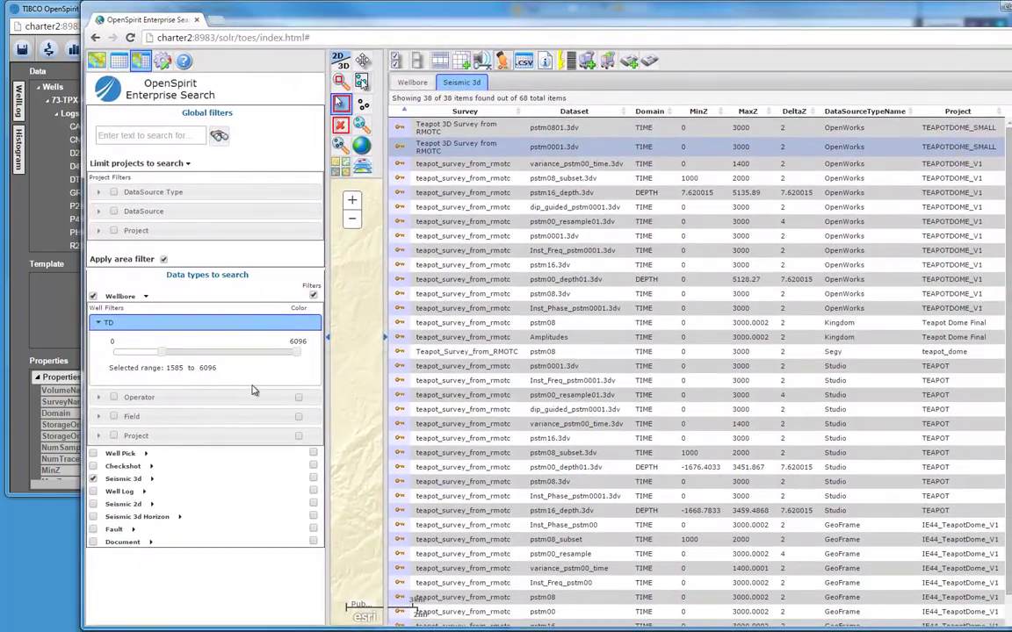
pyautogui.click(93, 517)
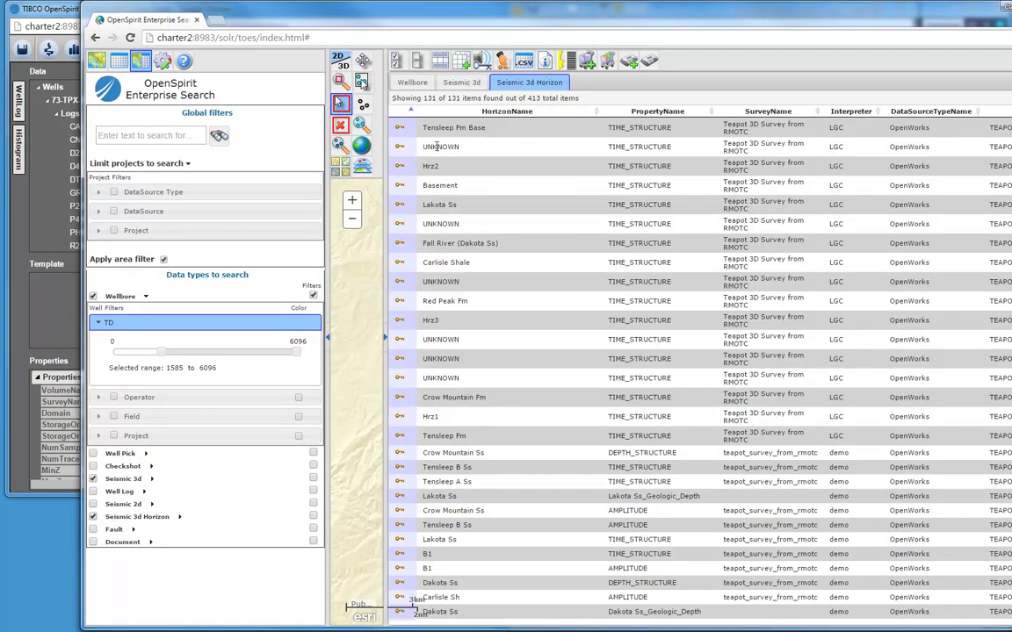
pyautogui.click(506, 129)
pyautogui.moveTo(516, 19); pyautogui.dragTo(539, 333)
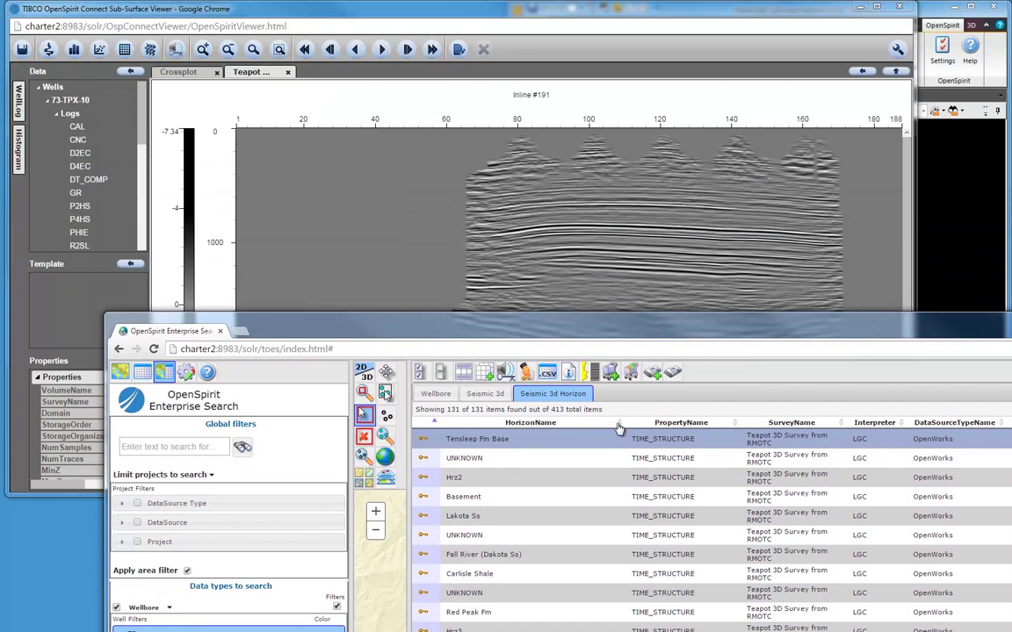
pyautogui.moveTo(525, 372); pyautogui.dragTo(569, 243)
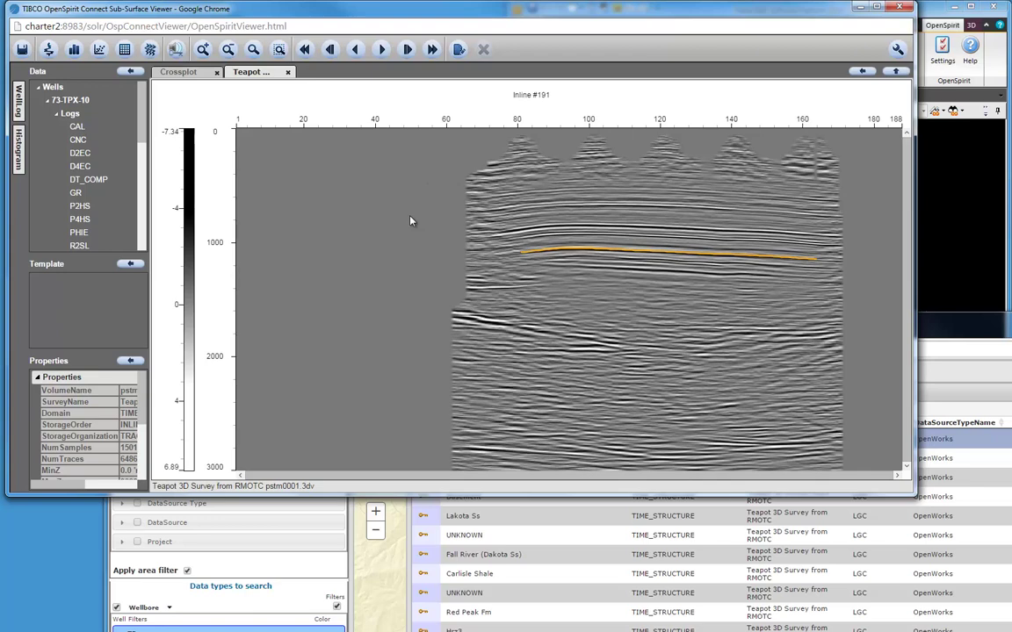
# Send Tensleep Fm Base into Petrel, show TensleepBase_T in the 3D window, then list the 38 Seismic 3d datasets
pyautogui.click(858, 7)
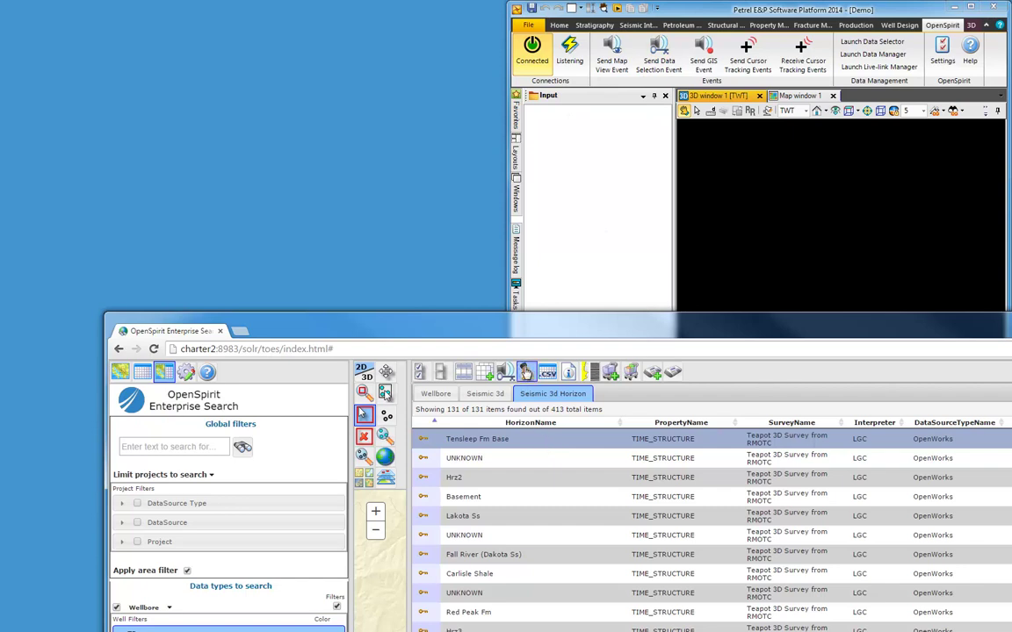
pyautogui.moveTo(524, 373); pyautogui.dragTo(768, 240)
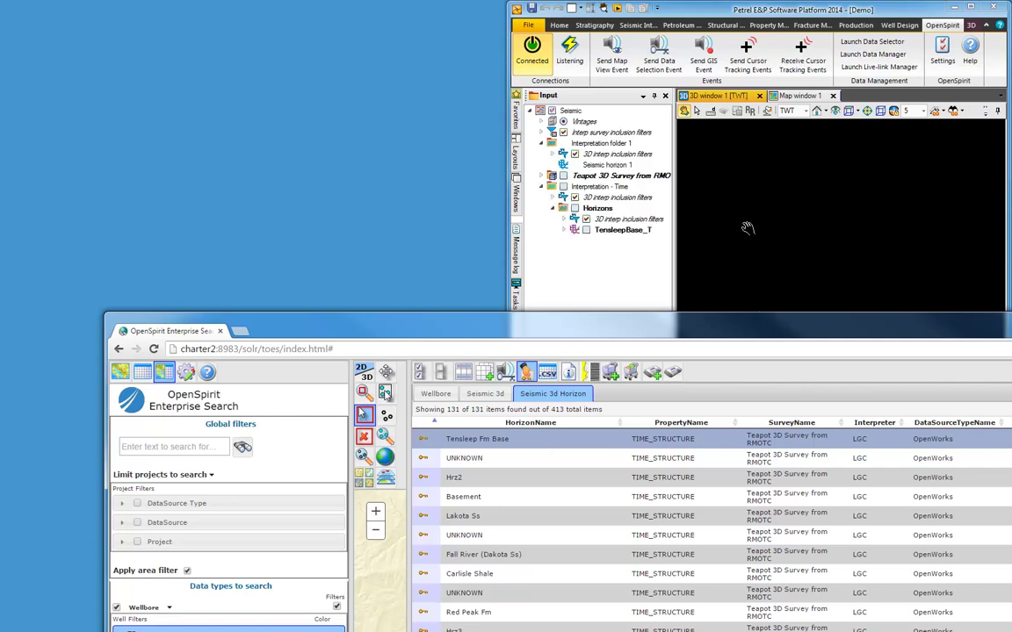
pyautogui.click(588, 230)
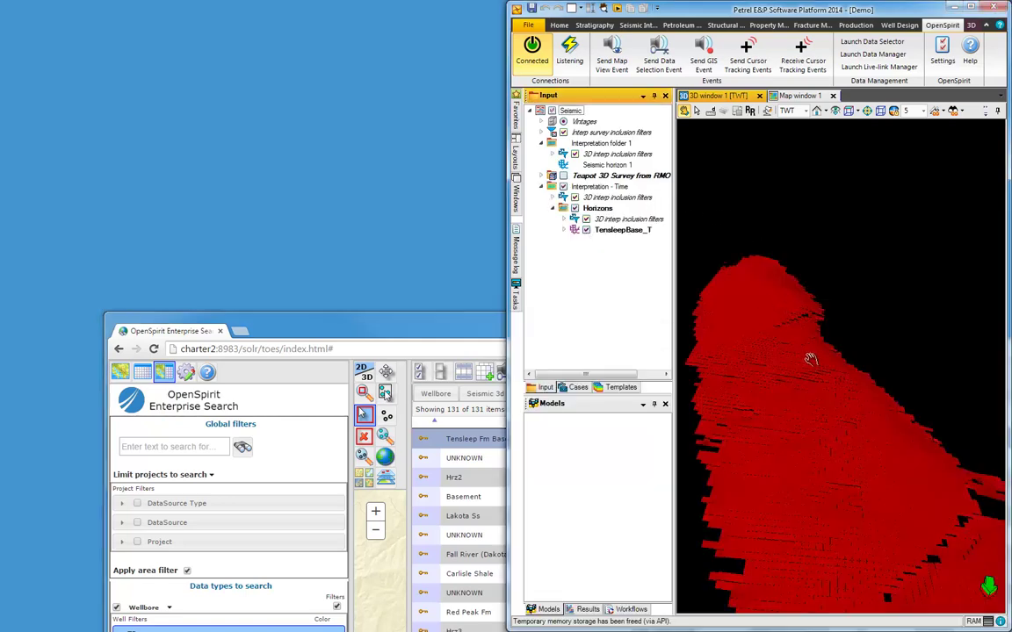
pyautogui.moveTo(808, 339); pyautogui.dragTo(767, 366)
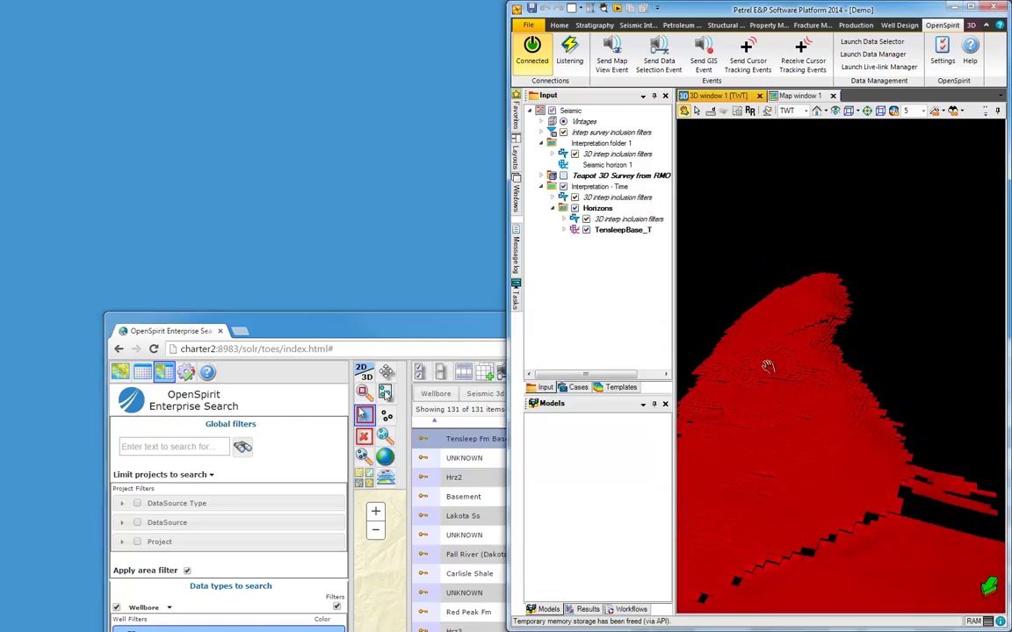
pyautogui.click(452, 330)
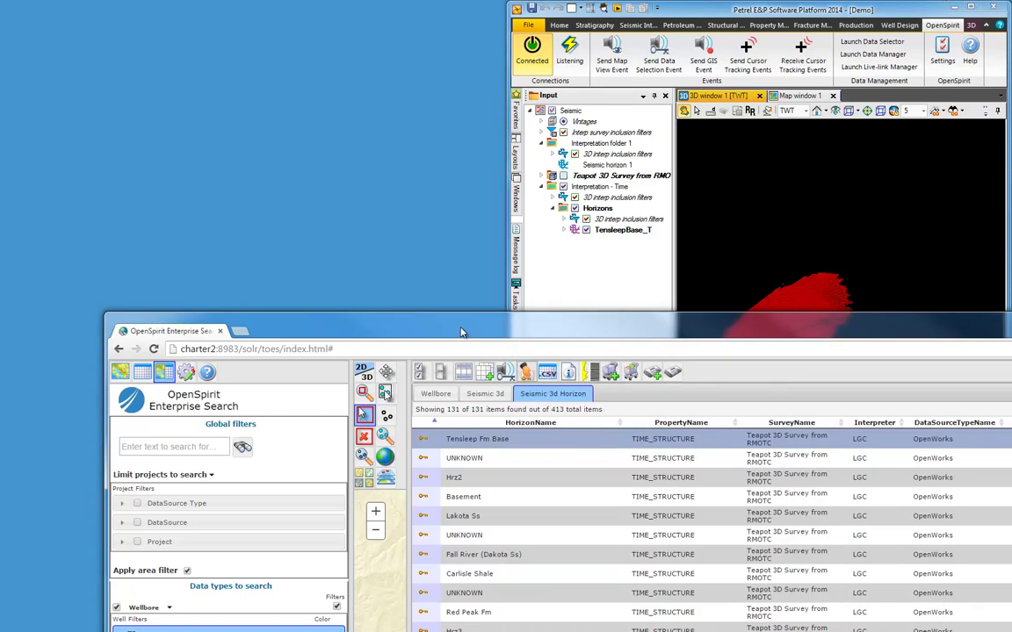
pyautogui.click(482, 394)
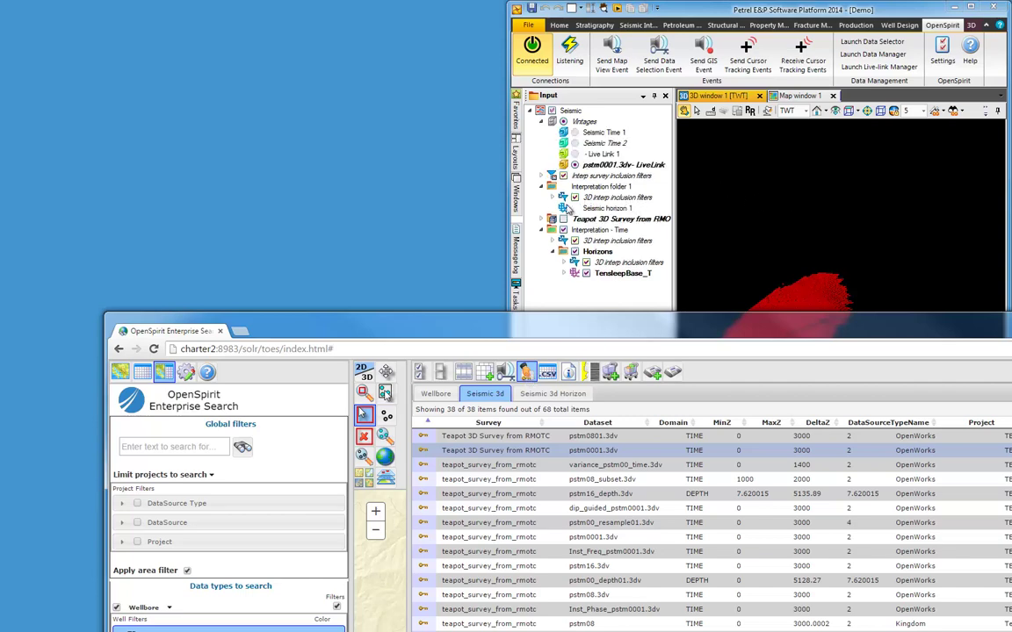
# Display Inline 173 and XLine 95 of pstm0001.3dv in Petrel's 3D view, then list wellbores
pyautogui.click(551, 221)
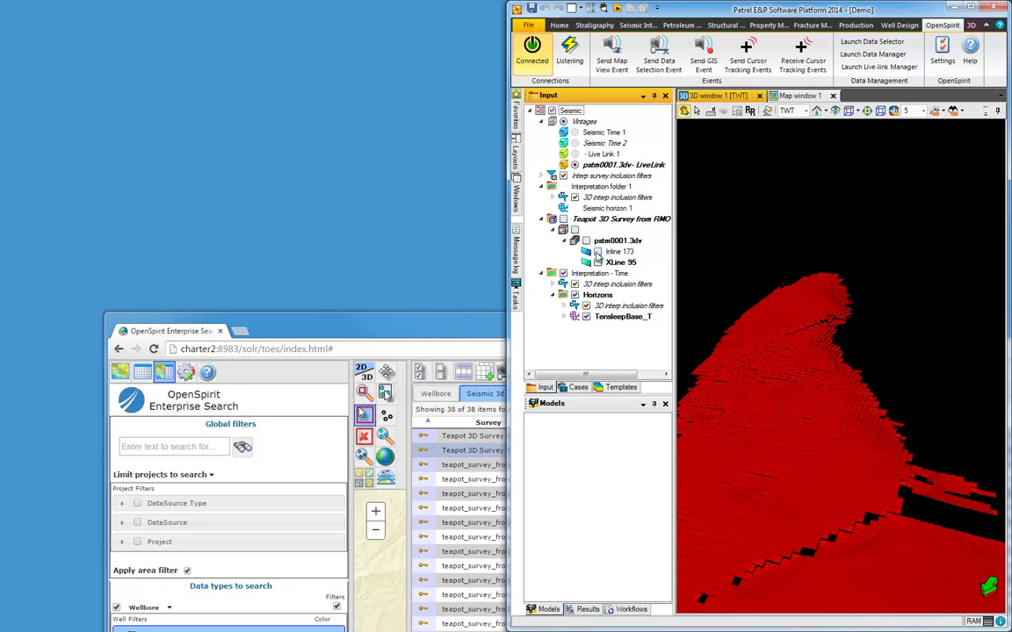
pyautogui.click(597, 252)
pyautogui.click(597, 262)
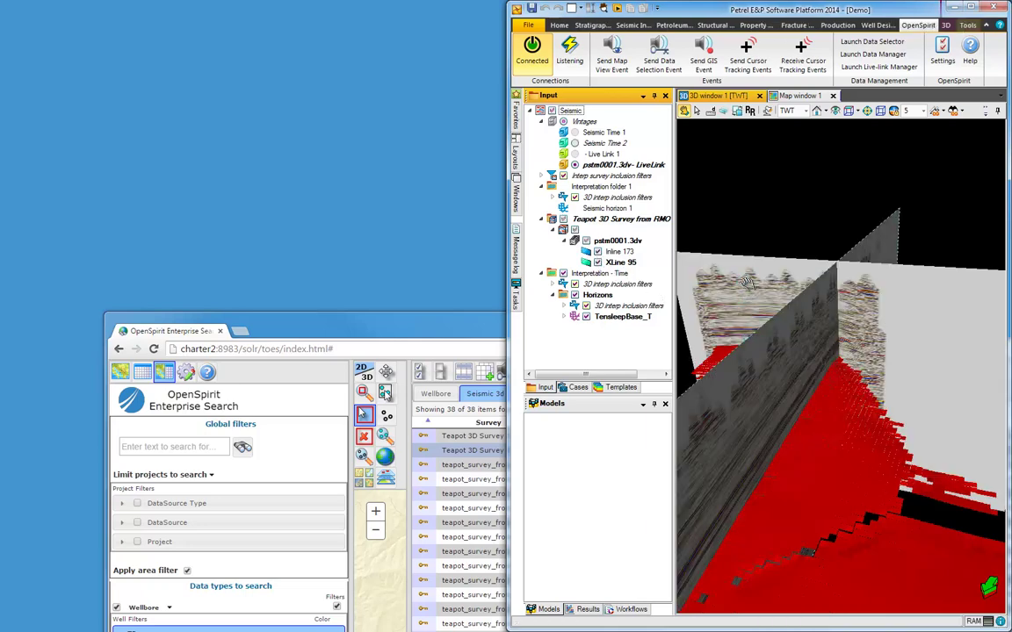
pyautogui.moveTo(747, 281); pyautogui.dragTo(756, 294)
pyautogui.click(430, 321)
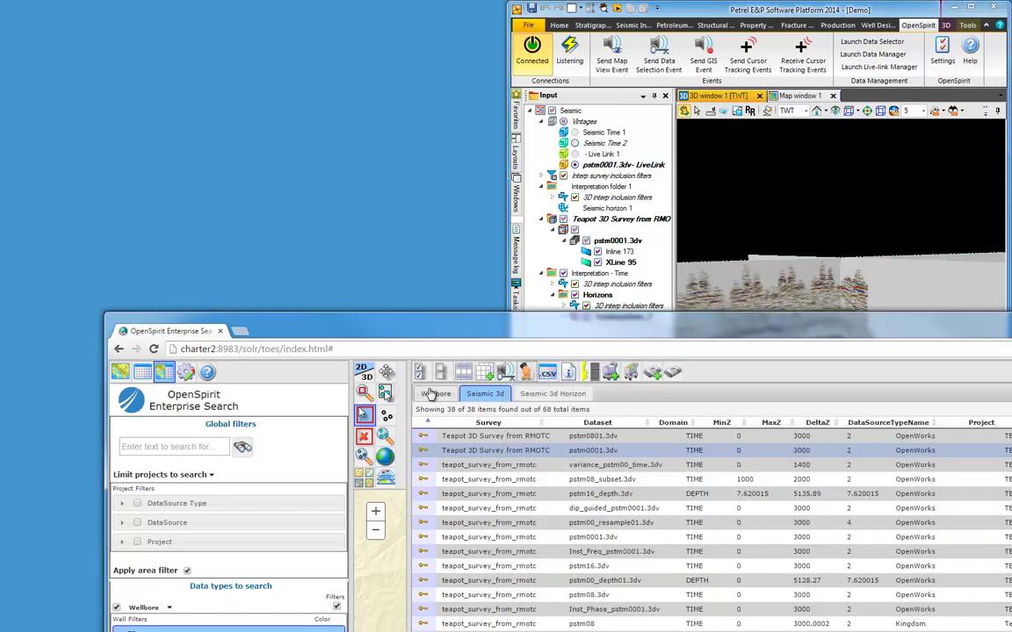
pyautogui.click(434, 394)
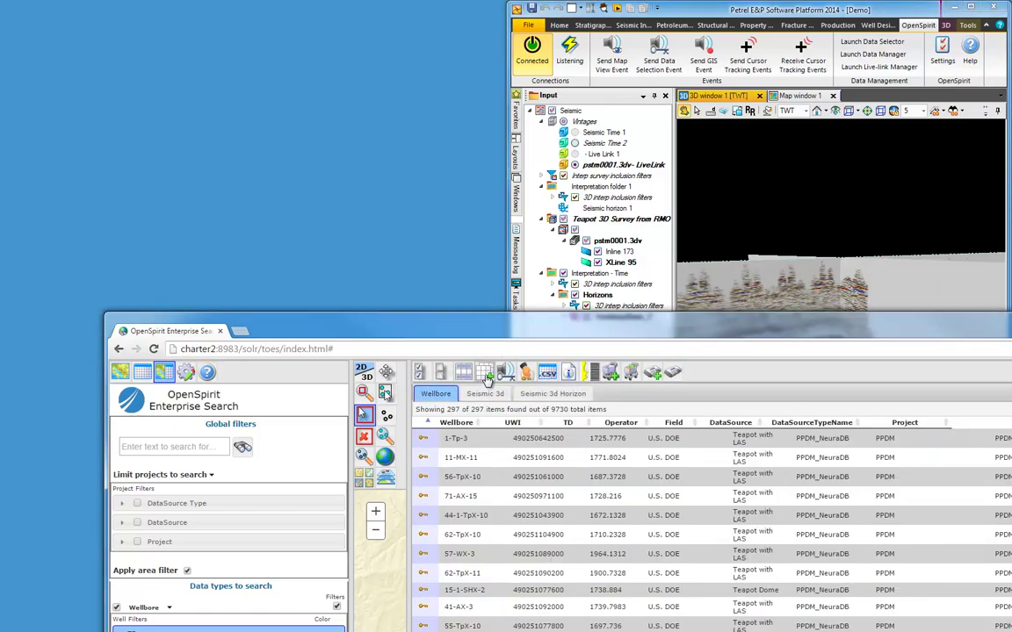
# Filter the Project list to TEAPOTDOME_SMALL and select all 33 of its wellbores
pyautogui.moveTo(439, 331); pyautogui.dragTo(366, 79)
pyautogui.click(47, 290)
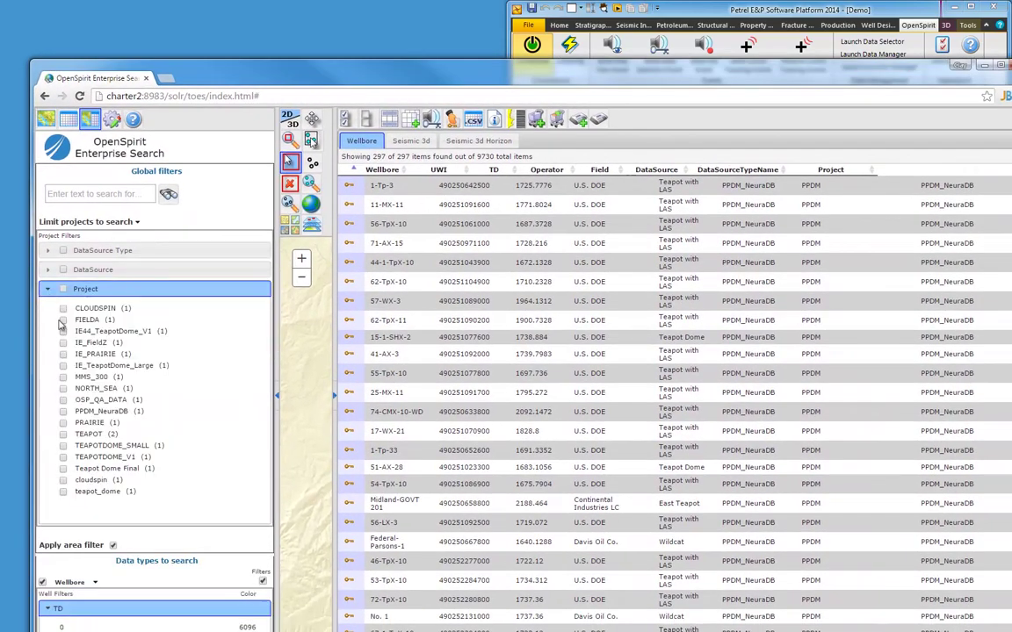
pyautogui.click(63, 446)
pyautogui.click(48, 289)
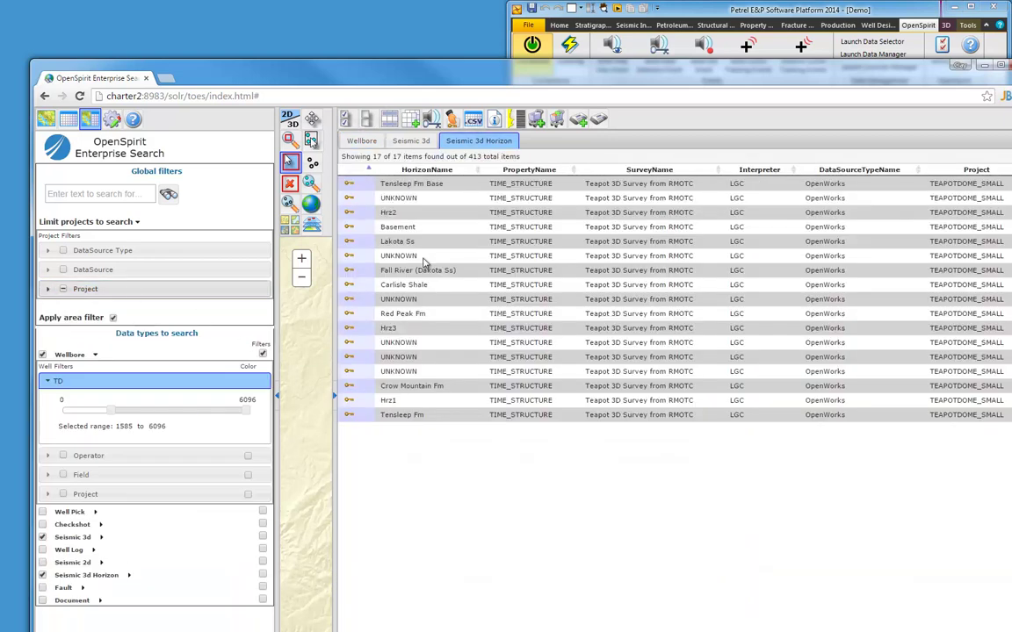
pyautogui.click(359, 141)
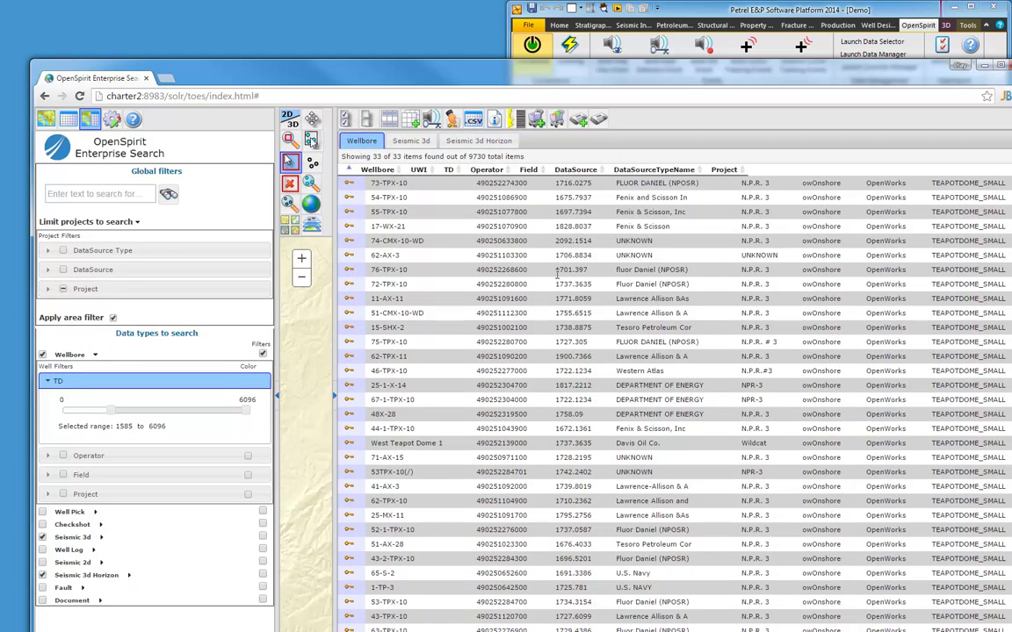
pyautogui.hotkey('ctrl', 'a')
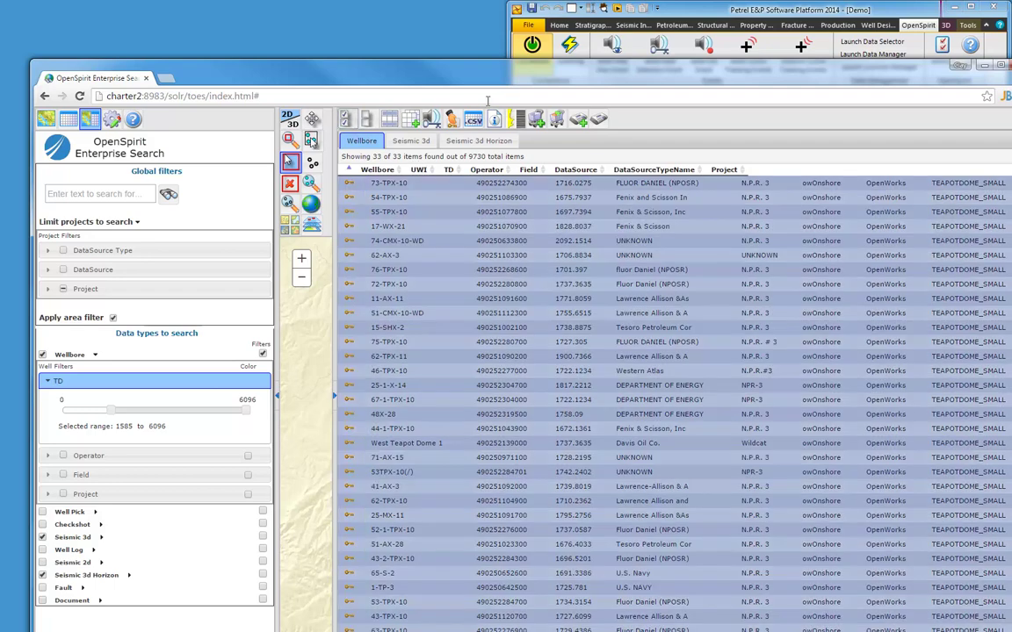
pyautogui.moveTo(490, 83); pyautogui.dragTo(500, 330)
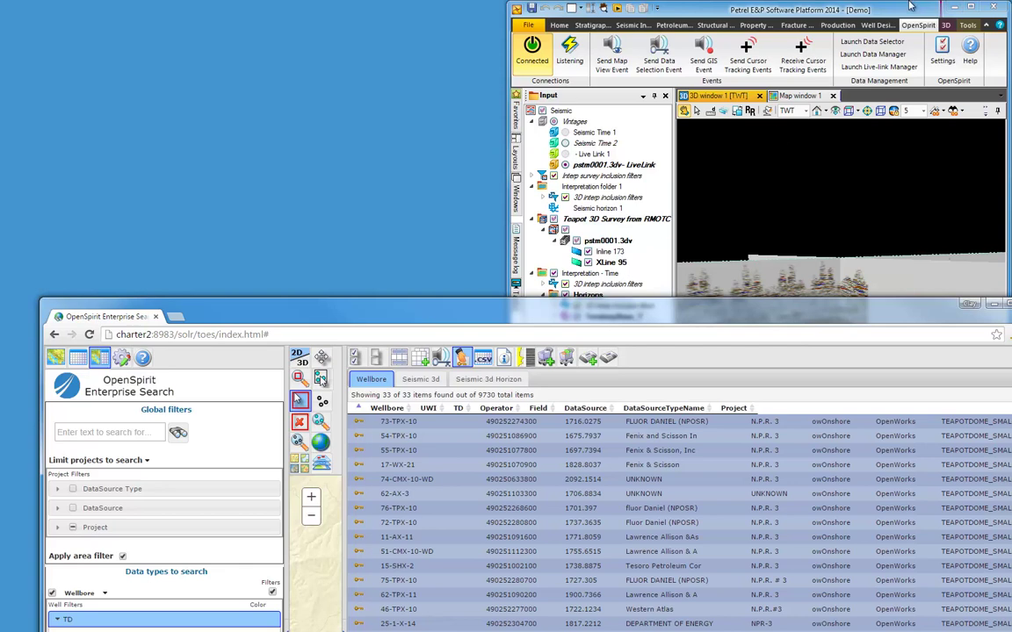
# Maximise Petrel, turn on Wells in the Input tree, and orbit the 3D view around them
pyautogui.doubleClick(808, 10)
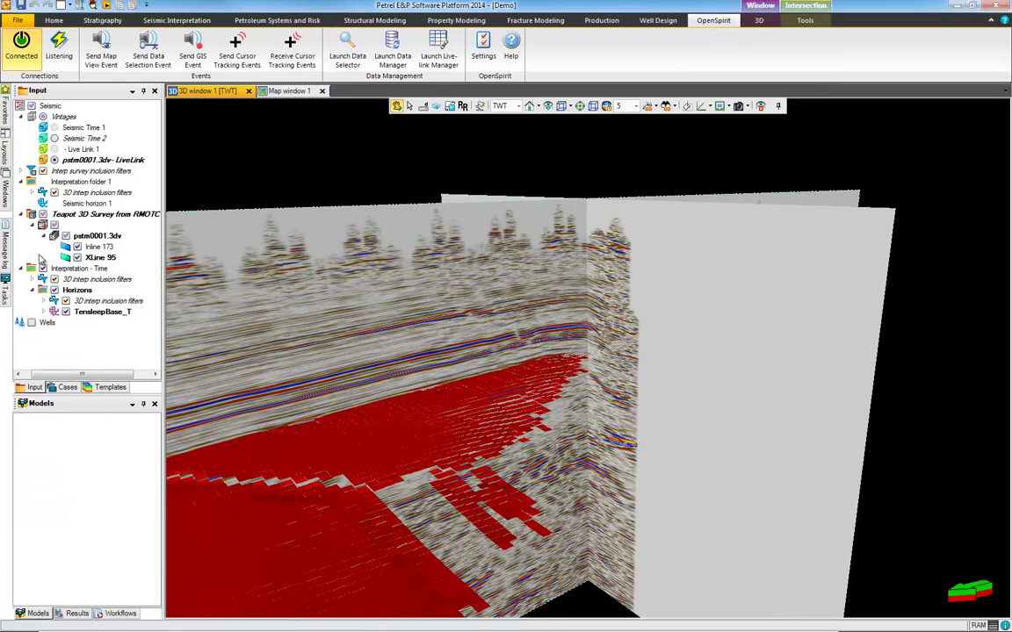
pyautogui.click(31, 375)
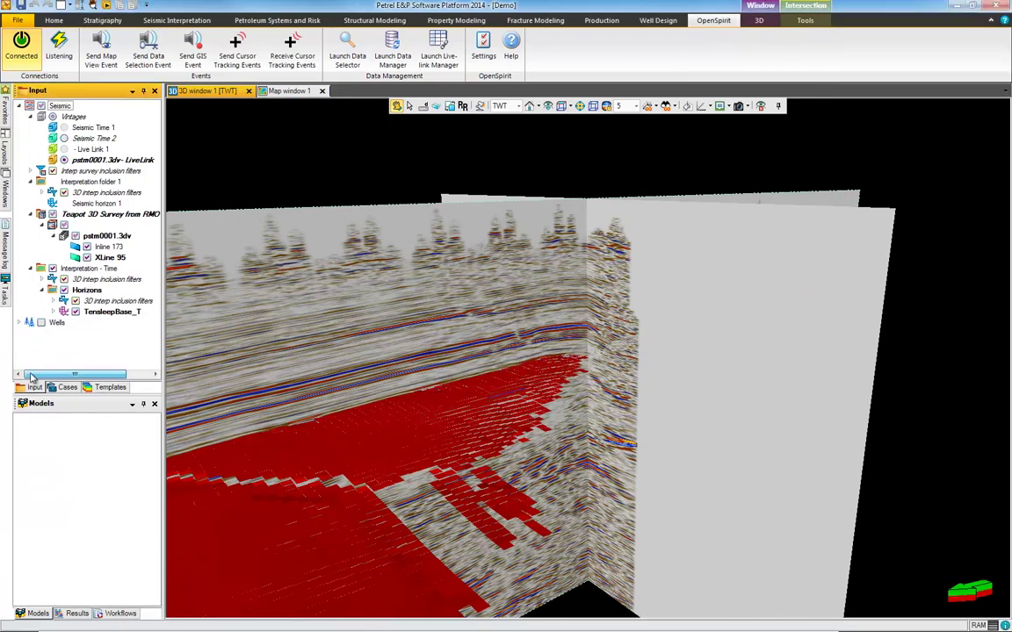
pyautogui.click(40, 322)
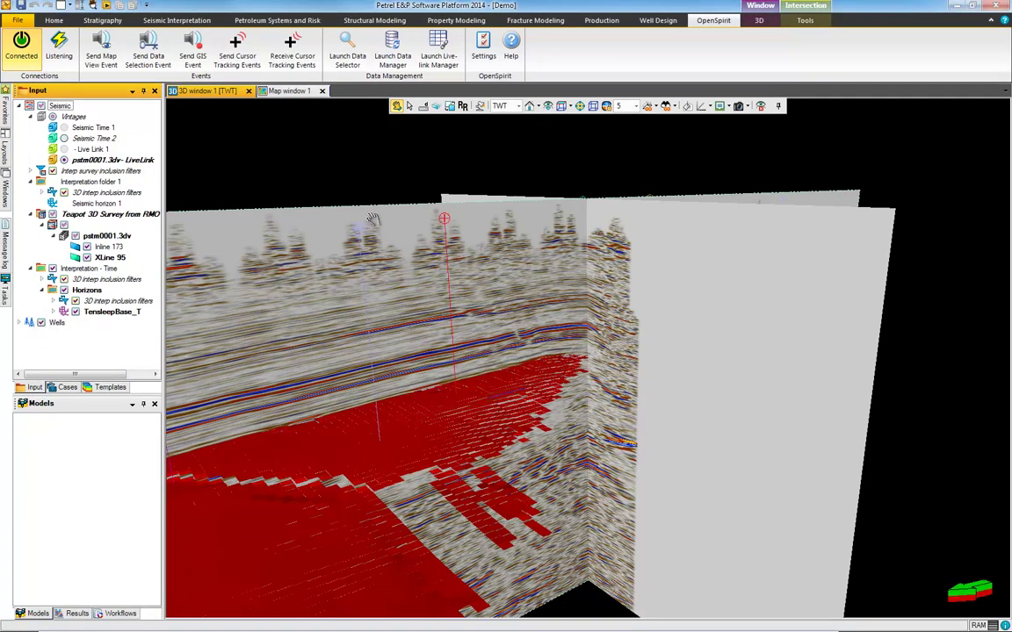
pyautogui.scroll(-5, 342, 210)
pyautogui.moveTo(379, 154); pyautogui.dragTo(486, 297)
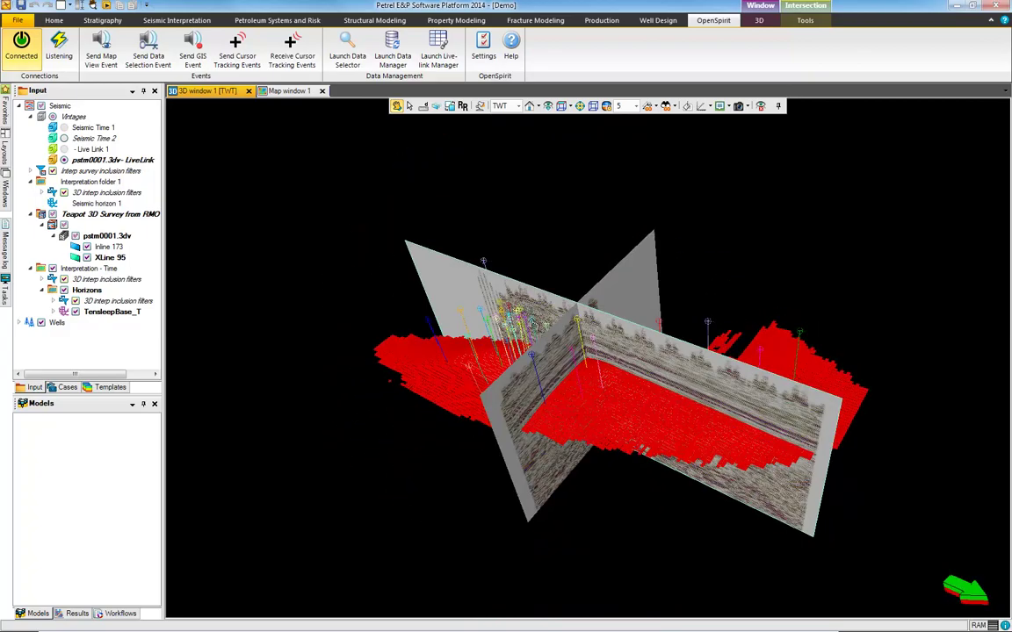
pyautogui.scroll(3, 536, 345)
pyautogui.scroll(1, 536, 345)
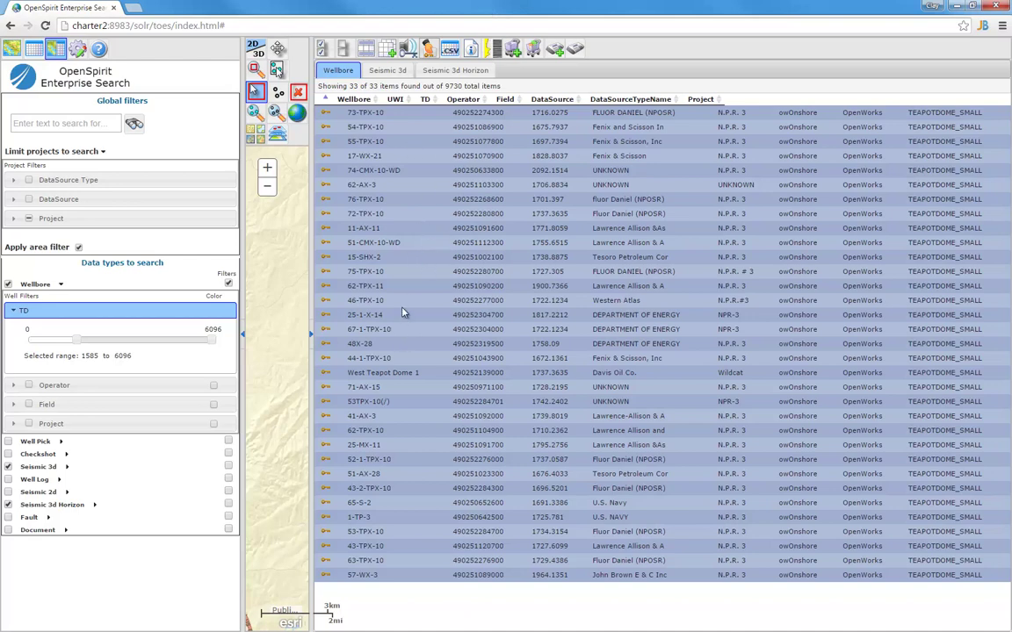
# Add the 33 wellbores to the cart, then select seismic 3D datasets pstm0001.3dv and pstm0801.3dv
pyautogui.click(514, 50)
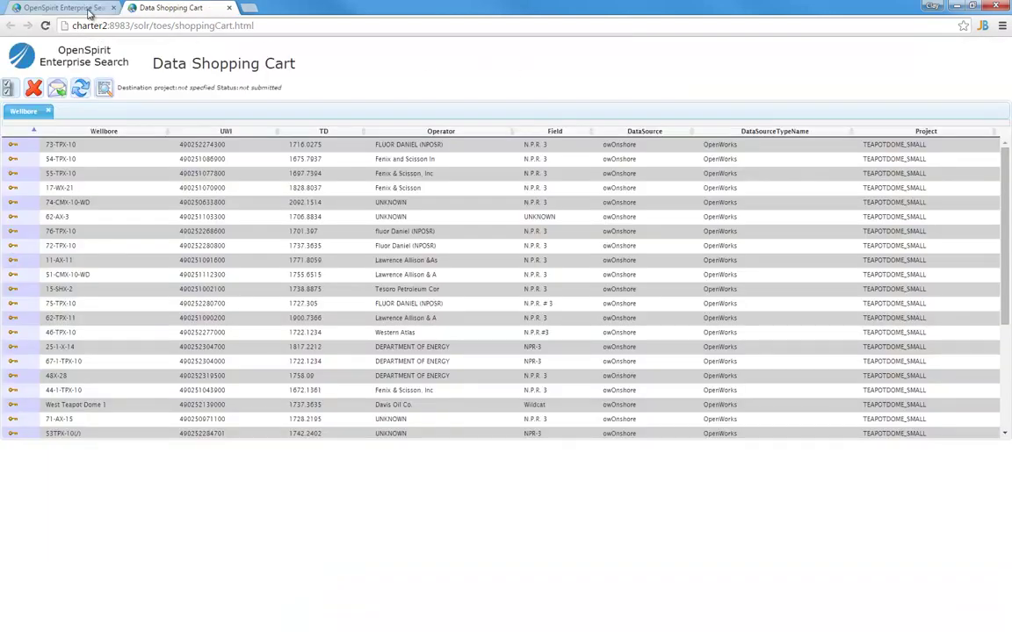
pyautogui.click(89, 13)
pyautogui.click(392, 70)
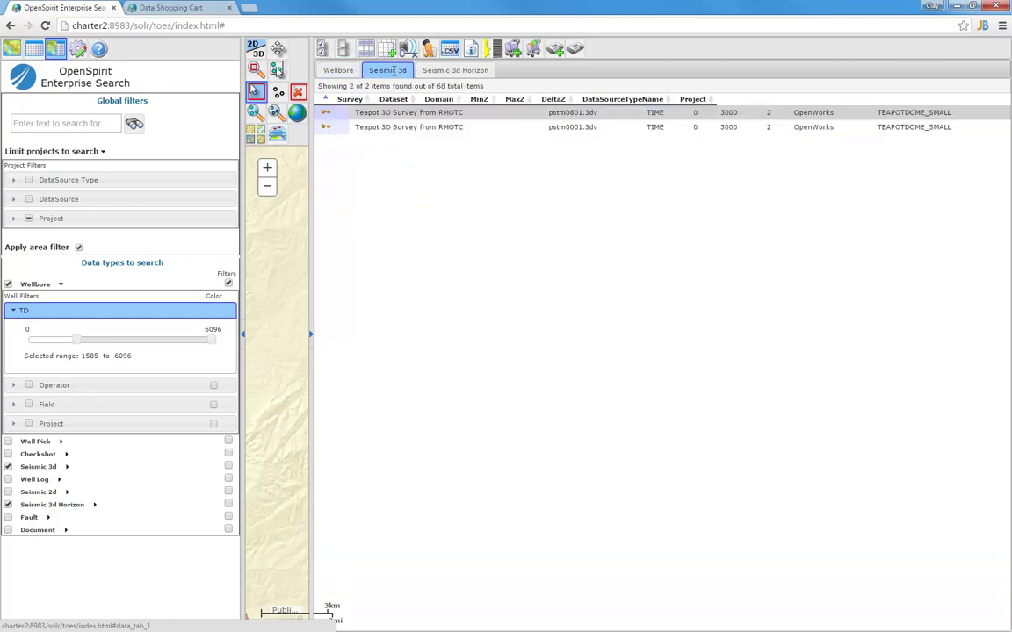
pyautogui.click(391, 127)
pyautogui.keyDown('ctrl'); pyautogui.click(393, 113); pyautogui.keyUp('ctrl')
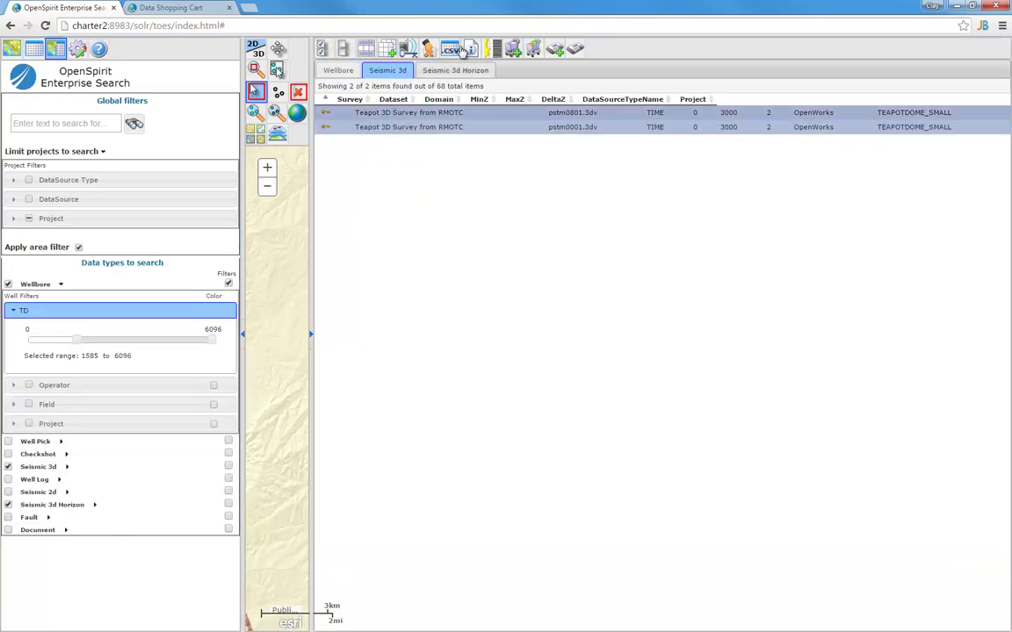
# Add the Tensleep Fm Base, Basement, Carlisle Shale and Crow Mountain Fm horizons to the cart
pyautogui.click(458, 72)
pyautogui.click(404, 116)
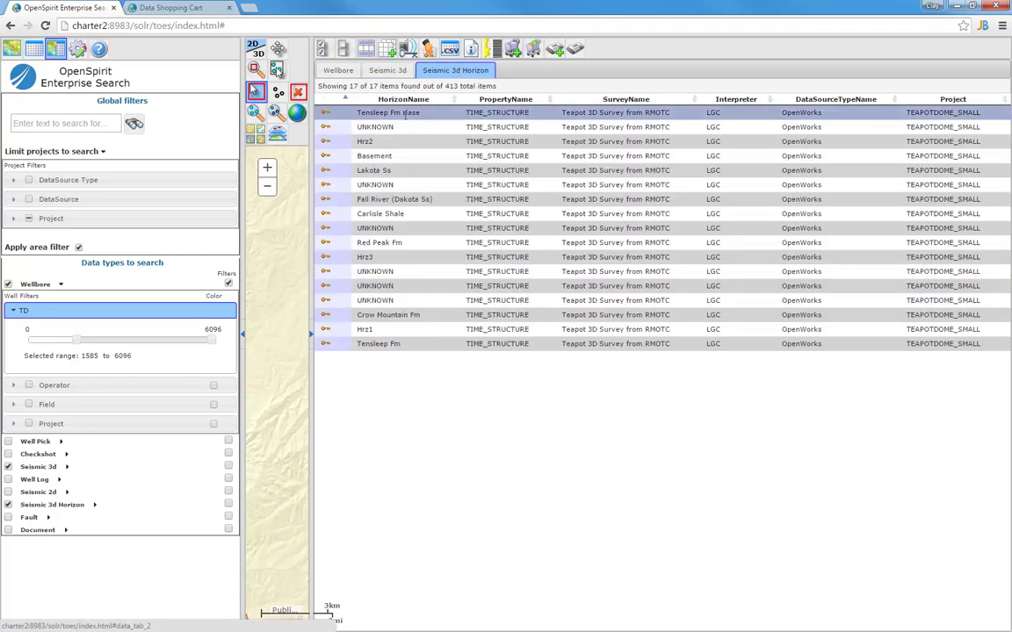
pyautogui.keyDown('ctrl'); pyautogui.click(400, 156); pyautogui.keyUp('ctrl')
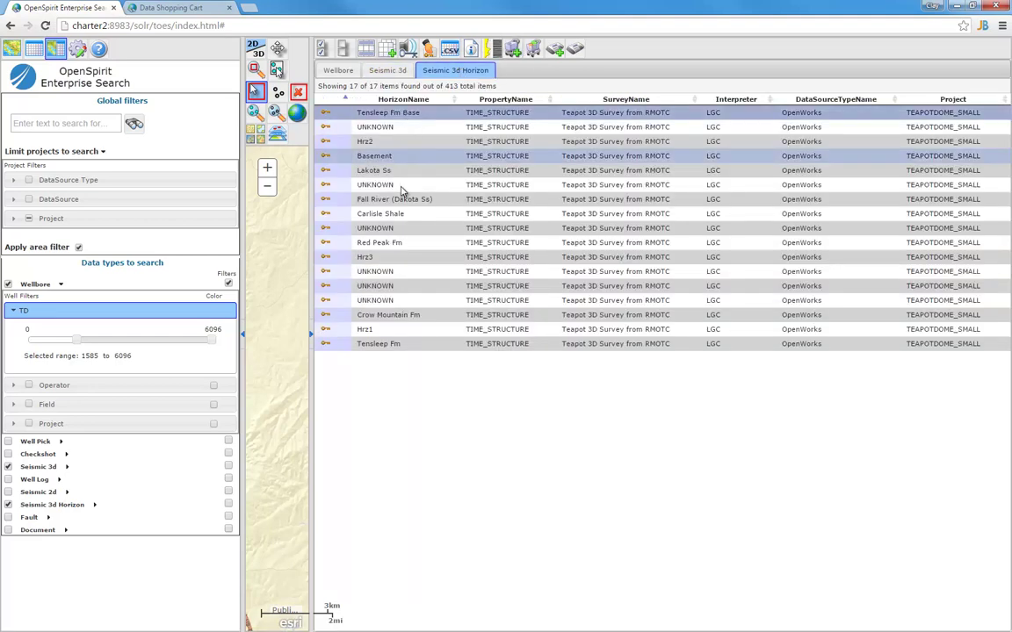
pyautogui.keyDown('ctrl'); pyautogui.click(400, 214); pyautogui.keyUp('ctrl')
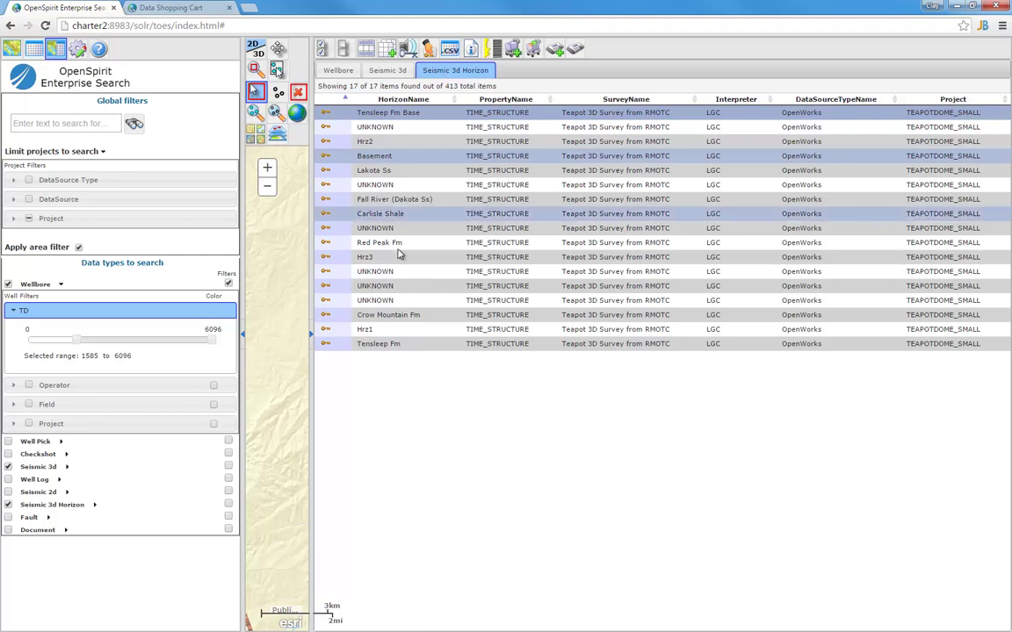
pyautogui.keyDown('ctrl'); pyautogui.click(398, 314); pyautogui.keyUp('ctrl')
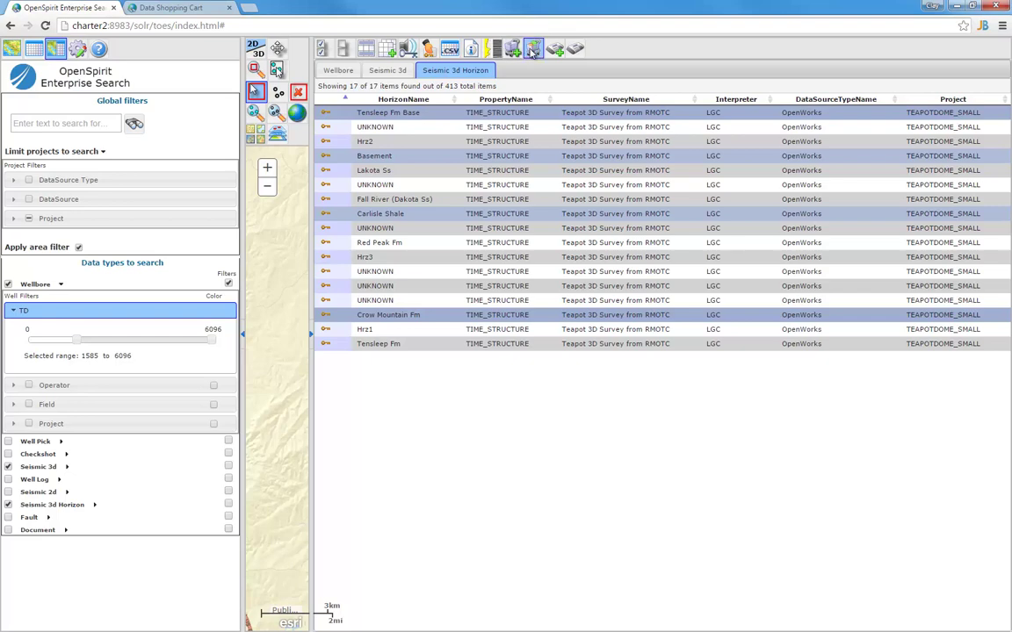
pyautogui.click(533, 50)
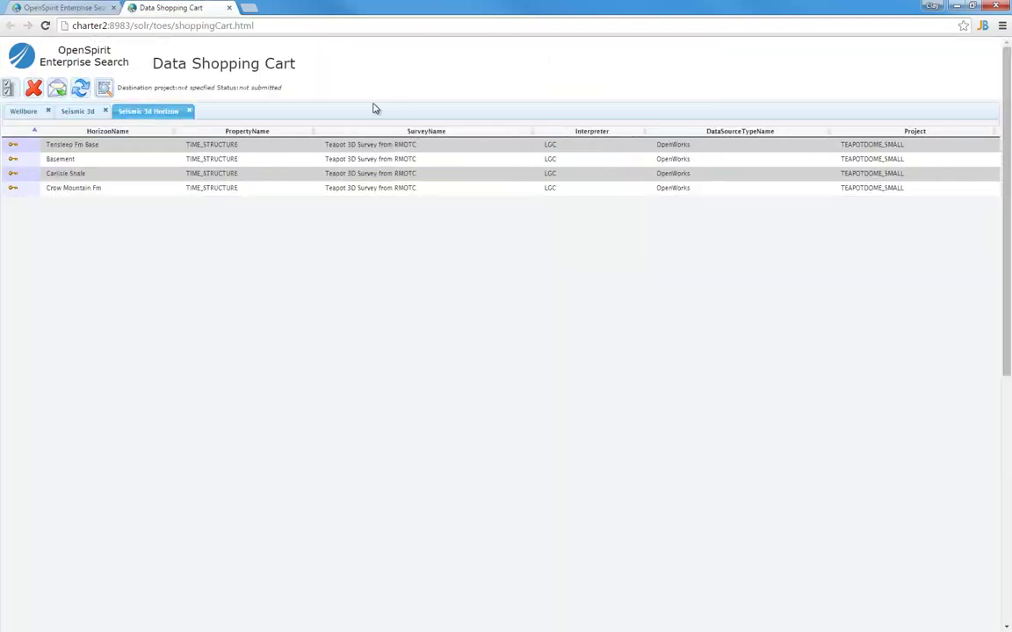
pyautogui.click(24, 112)
pyautogui.click(70, 111)
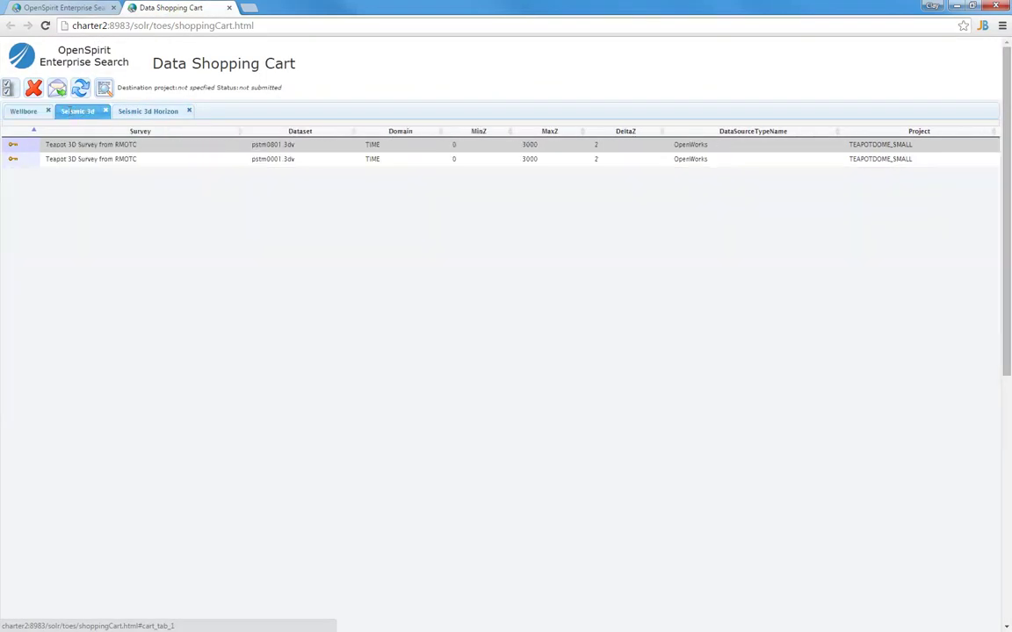
pyautogui.click(138, 115)
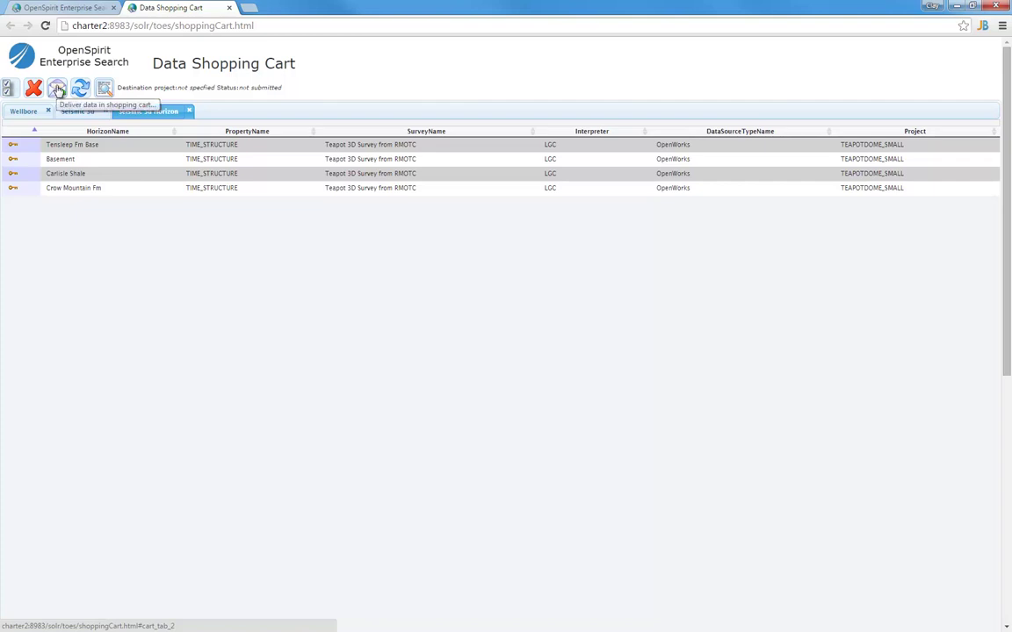
# Start a delivery request for the cart's data and fill in the requester's e-mail address
pyautogui.click(58, 91)
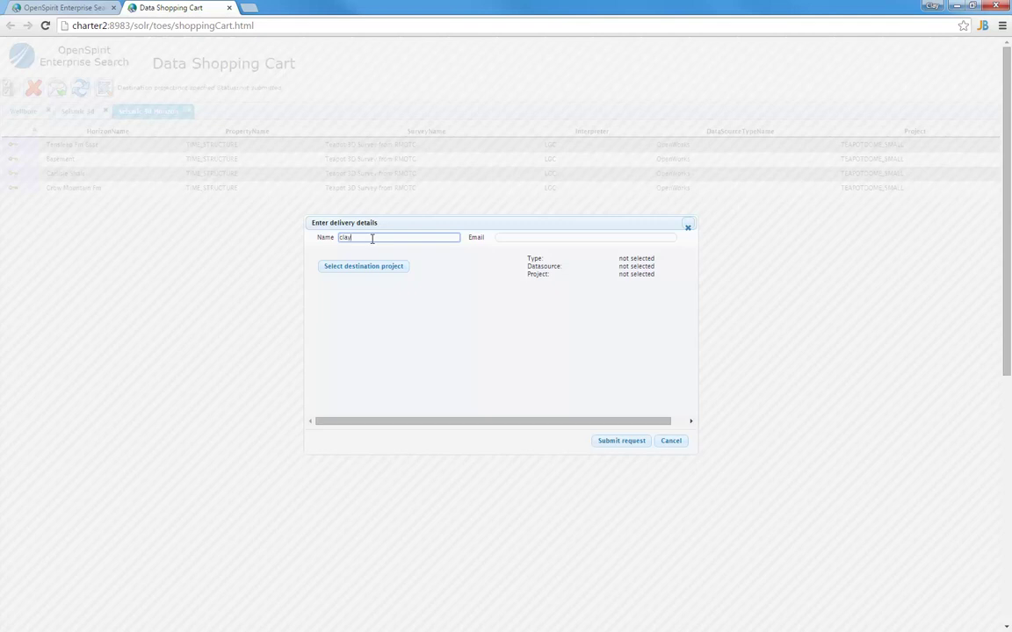
pyautogui.click(519, 238)
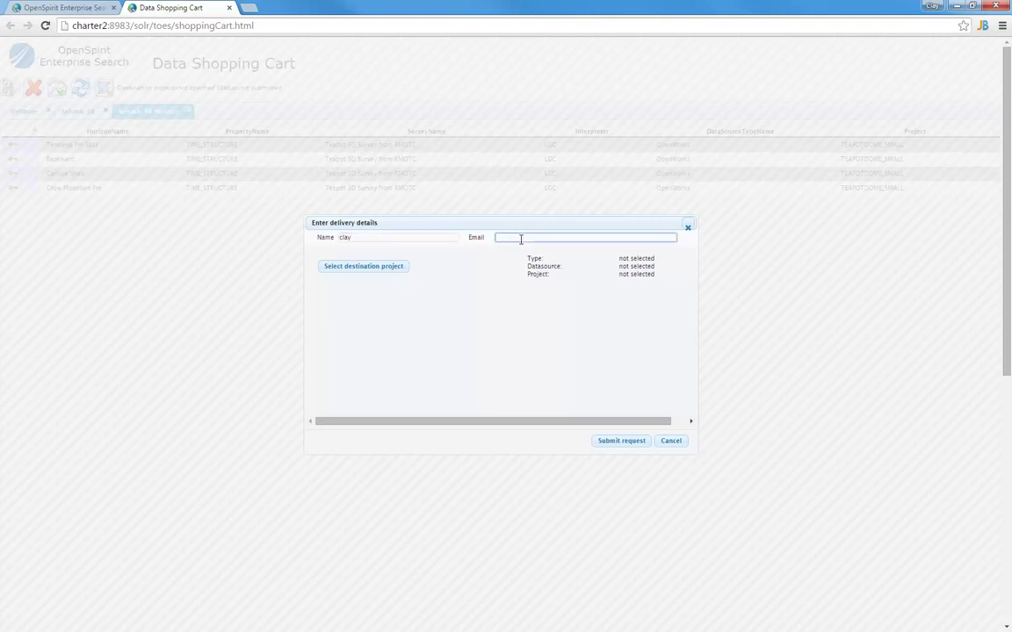
pyautogui.write('chart')
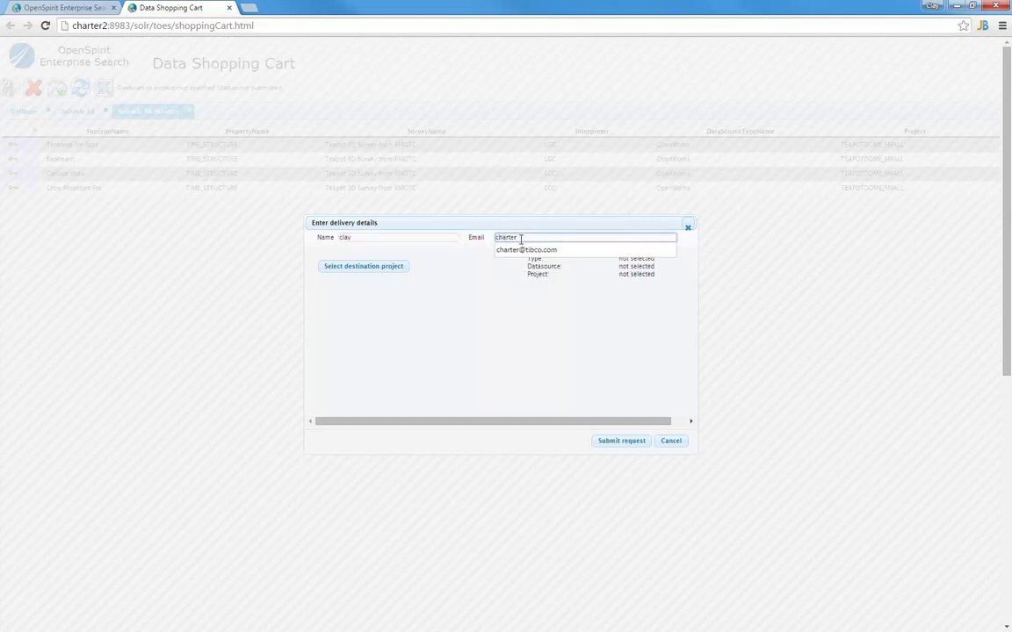
pyautogui.write('er')
pyautogui.click(518, 249)
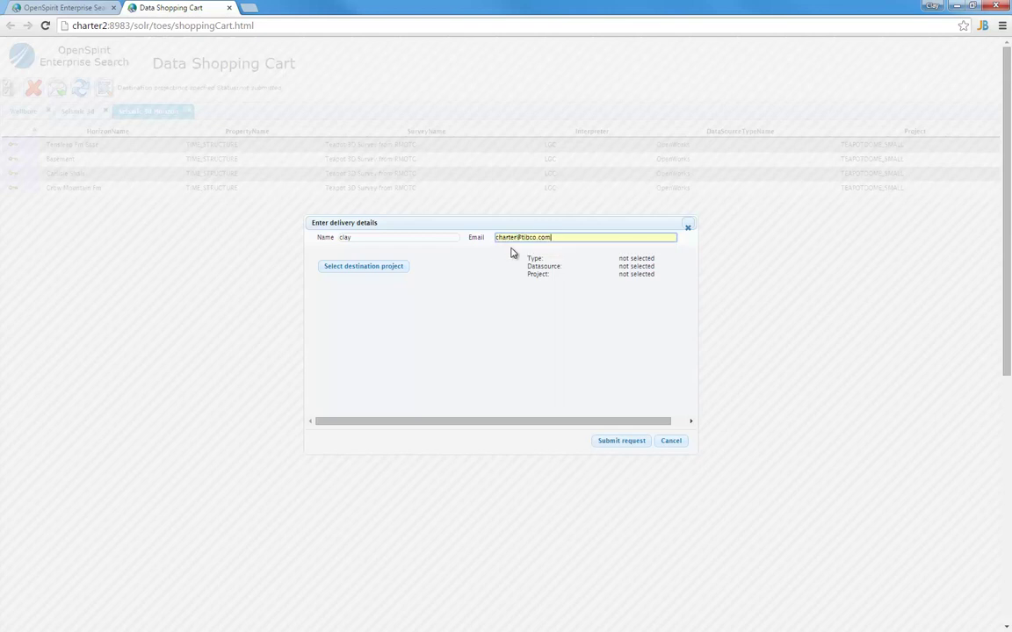
pyautogui.moveTo(369, 226); pyautogui.dragTo(330, 179)
# Set the destination project to Kingdom 8 Data Source / Kingdom / Teapot
pyautogui.click(350, 225)
pyautogui.moveTo(253, 165); pyautogui.dragTo(312, 174)
pyautogui.click(376, 192)
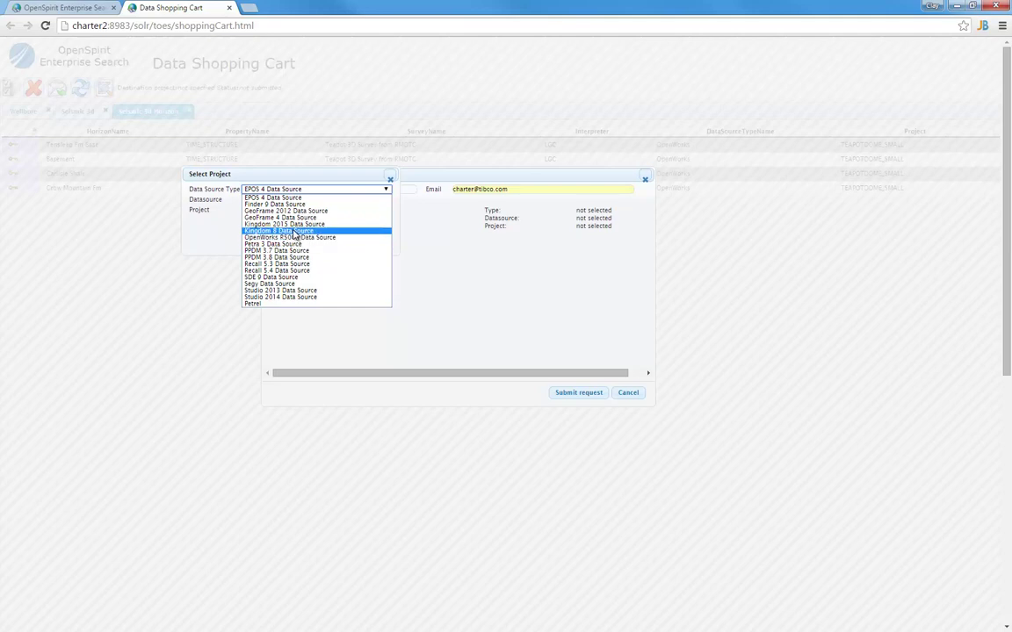
pyautogui.click(293, 231)
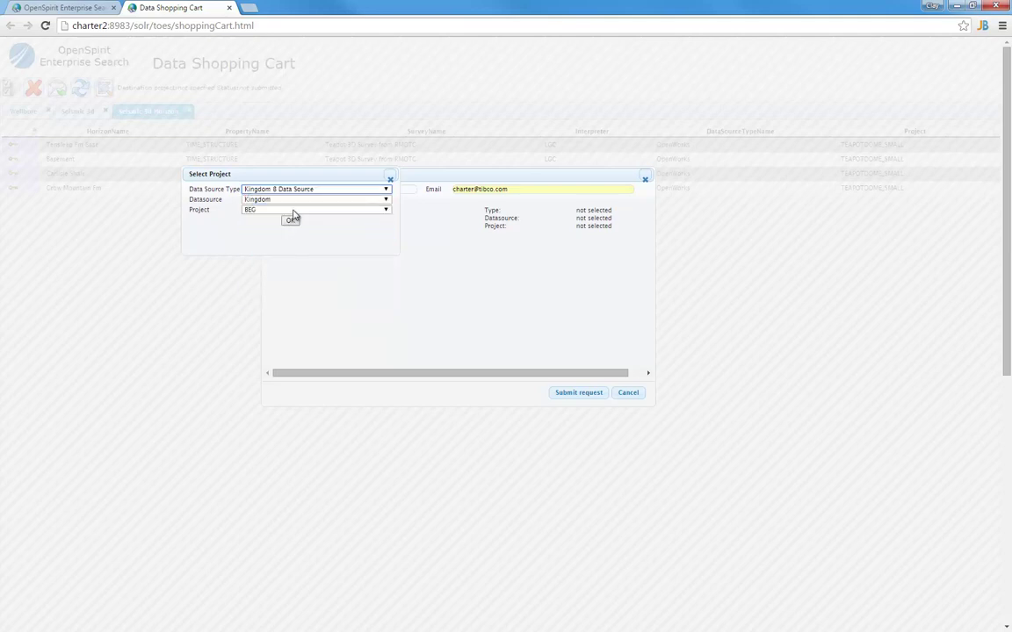
pyautogui.click(293, 211)
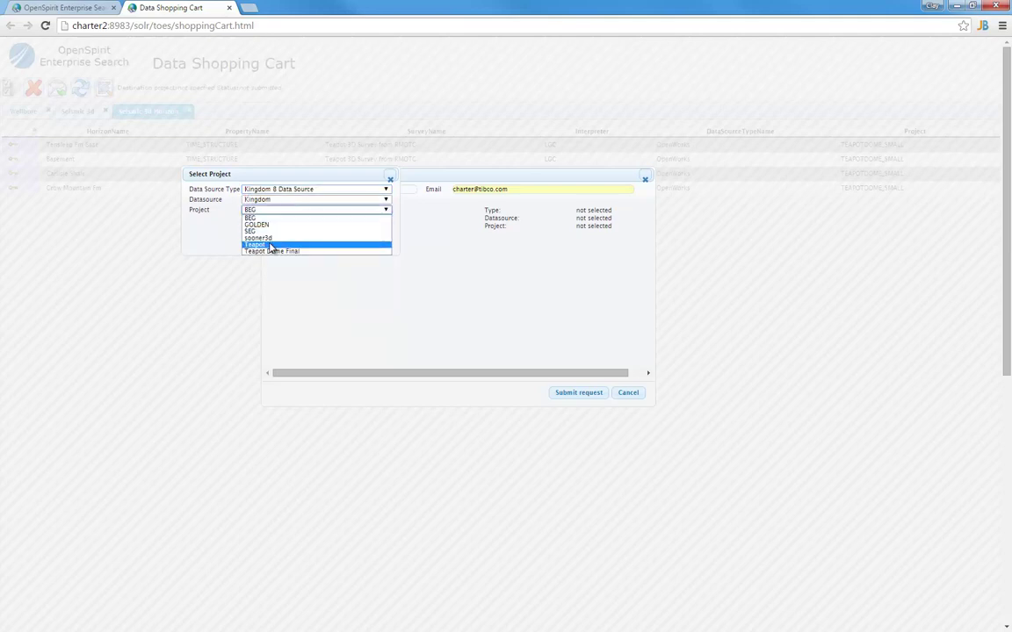
pyautogui.click(270, 246)
pyautogui.click(289, 221)
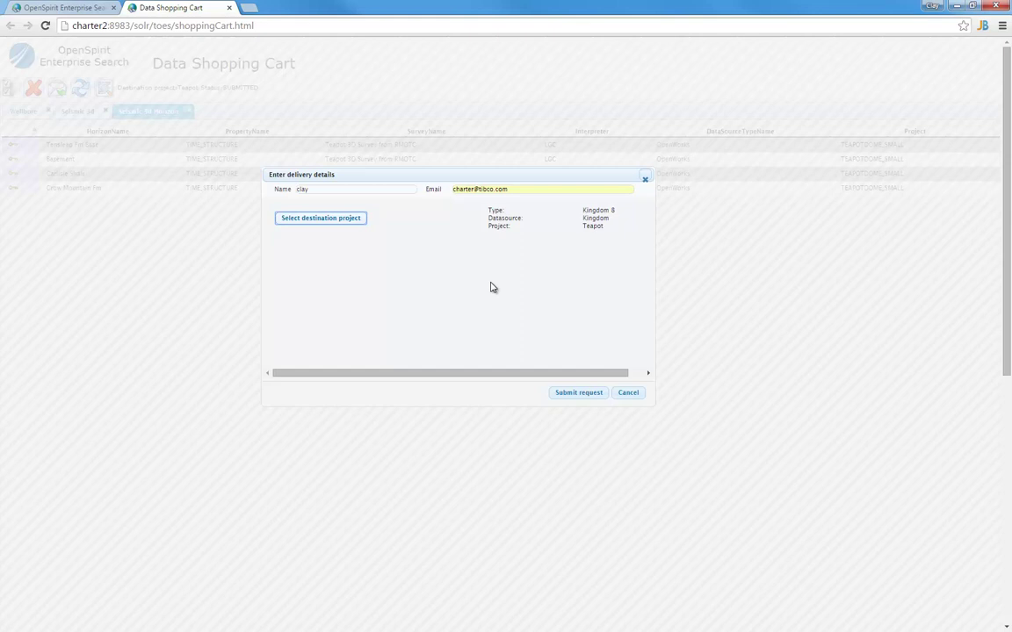
# Close the delivery window, return to the search page, widen the map and untick Seismic 3d
pyautogui.click(626, 393)
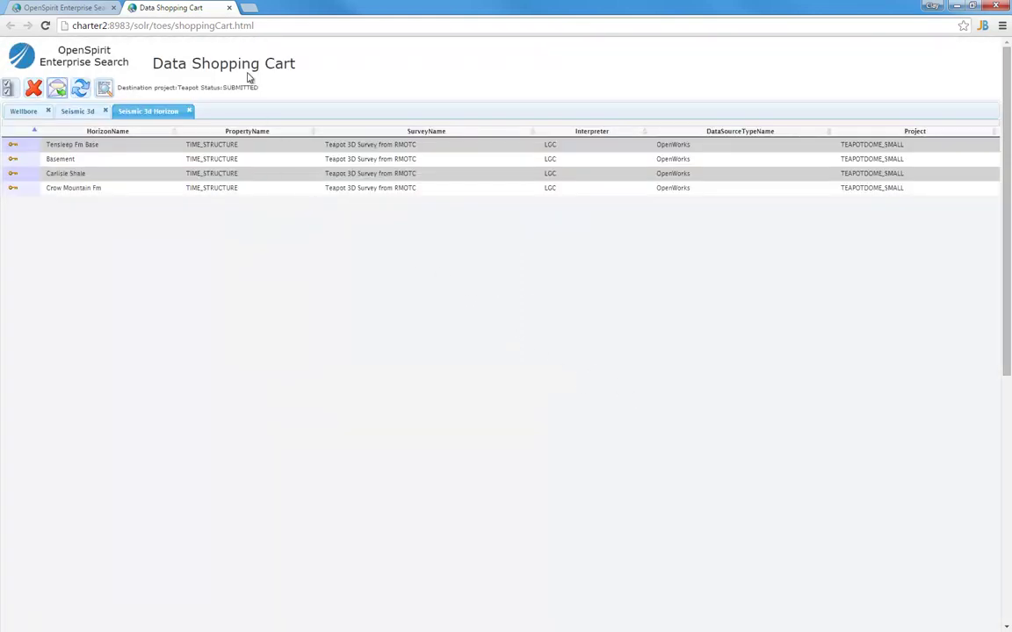
pyautogui.click(62, 8)
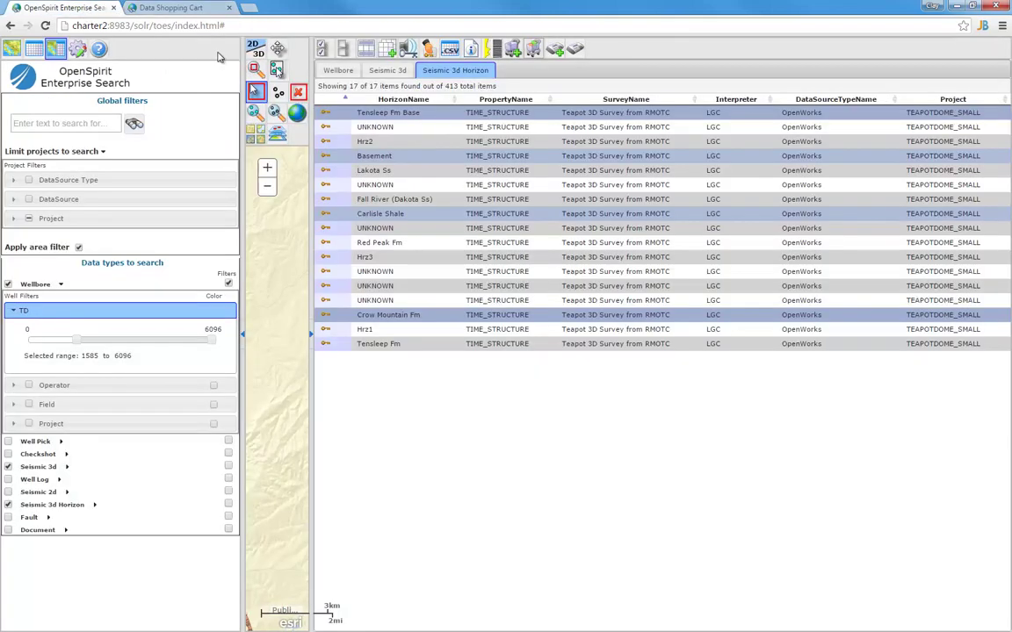
pyautogui.moveTo(281, 160); pyautogui.dragTo(577, 178)
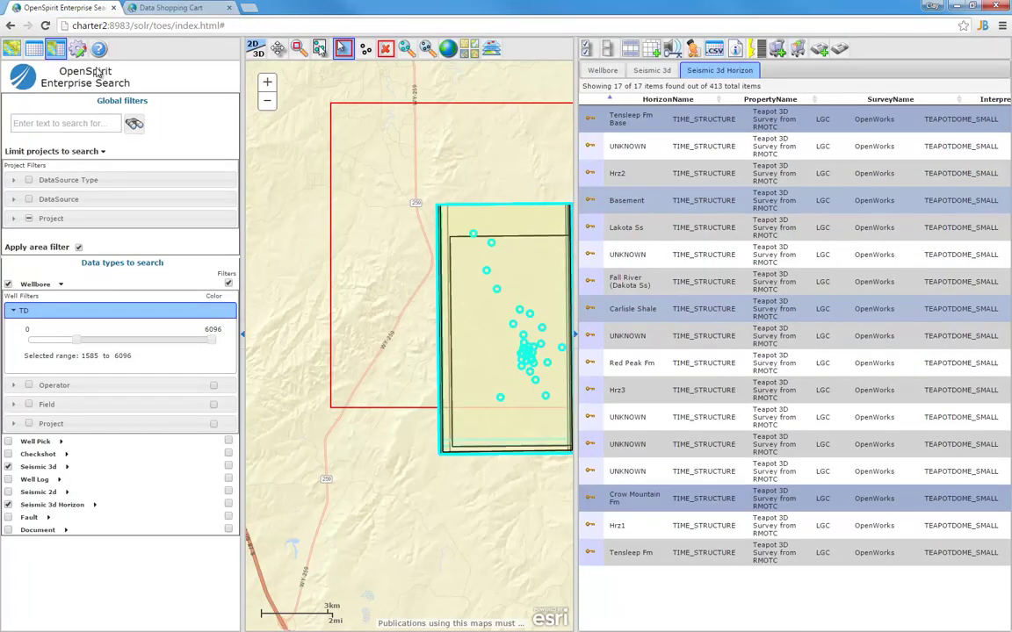
pyautogui.click(8, 467)
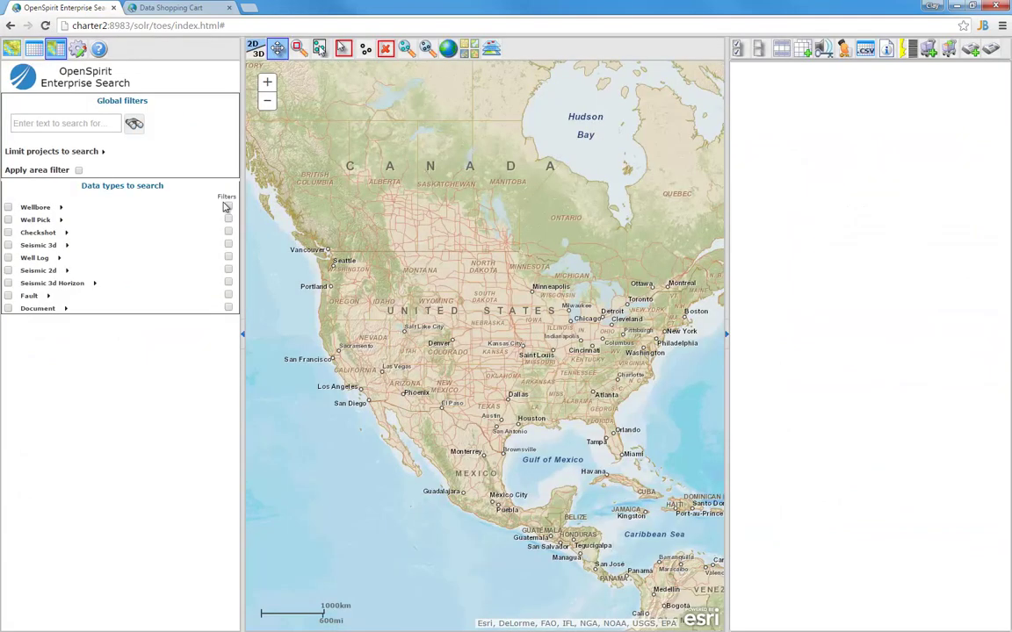
# Search wellbores only, limited to TD 1585–6096 and PPDM data sources
pyautogui.click(8, 207)
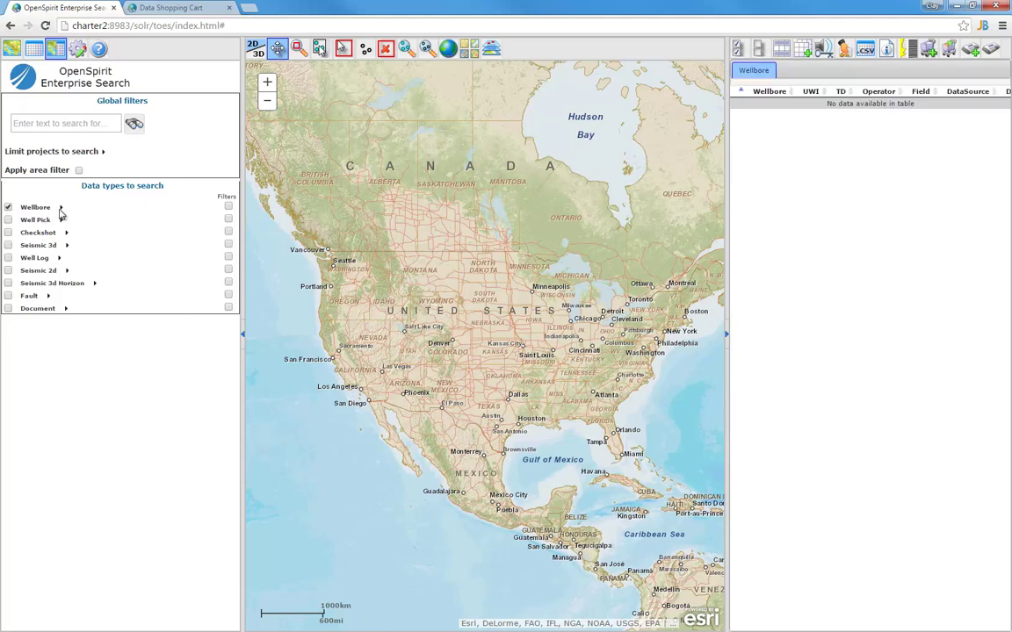
pyautogui.click(60, 208)
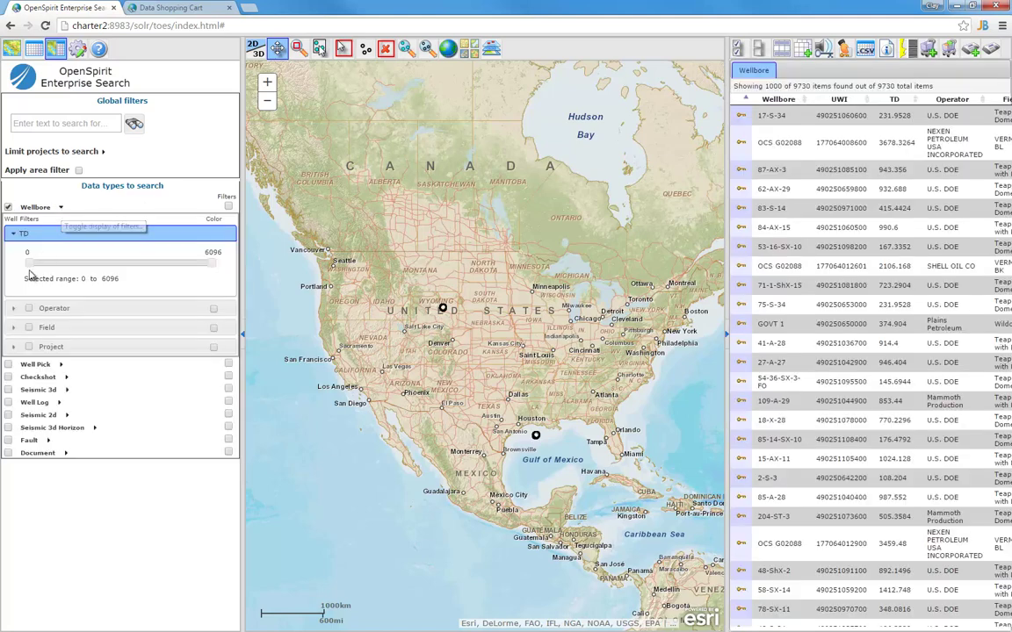
pyautogui.moveTo(29, 264); pyautogui.dragTo(76, 269)
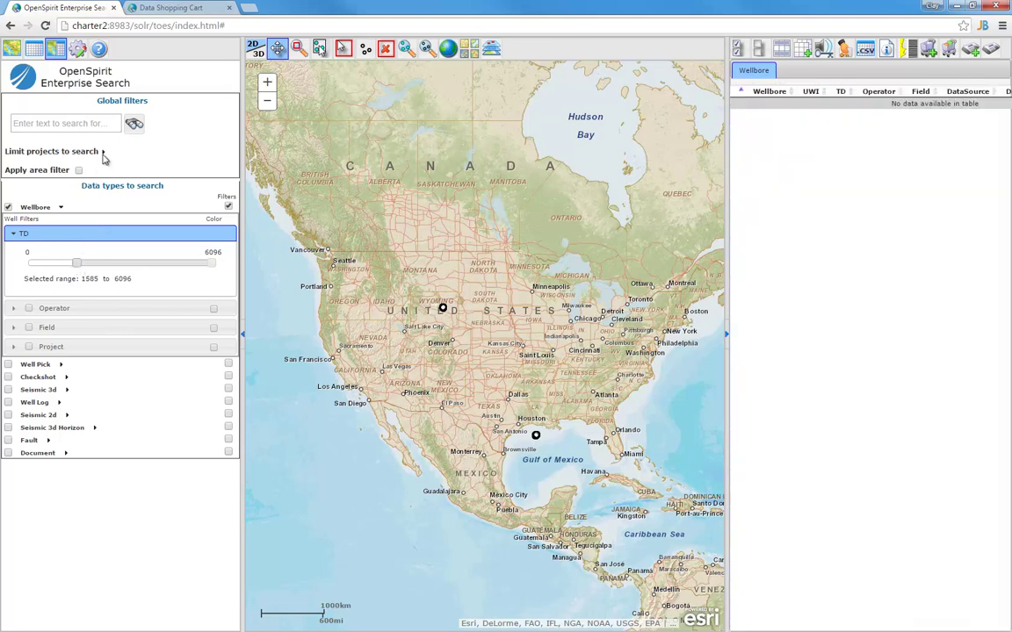
pyautogui.click(101, 152)
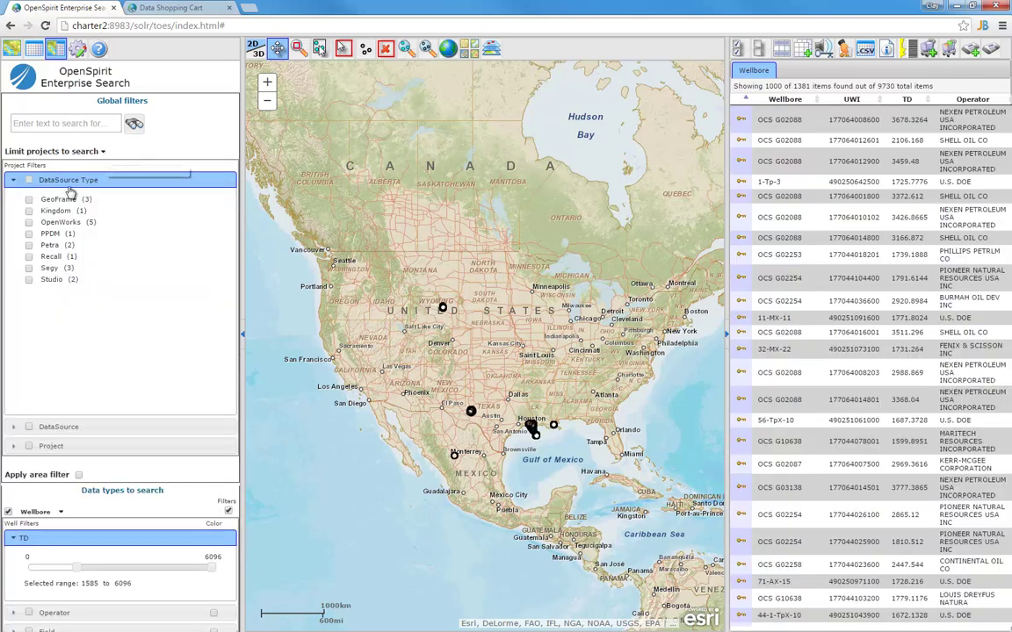
pyautogui.click(29, 211)
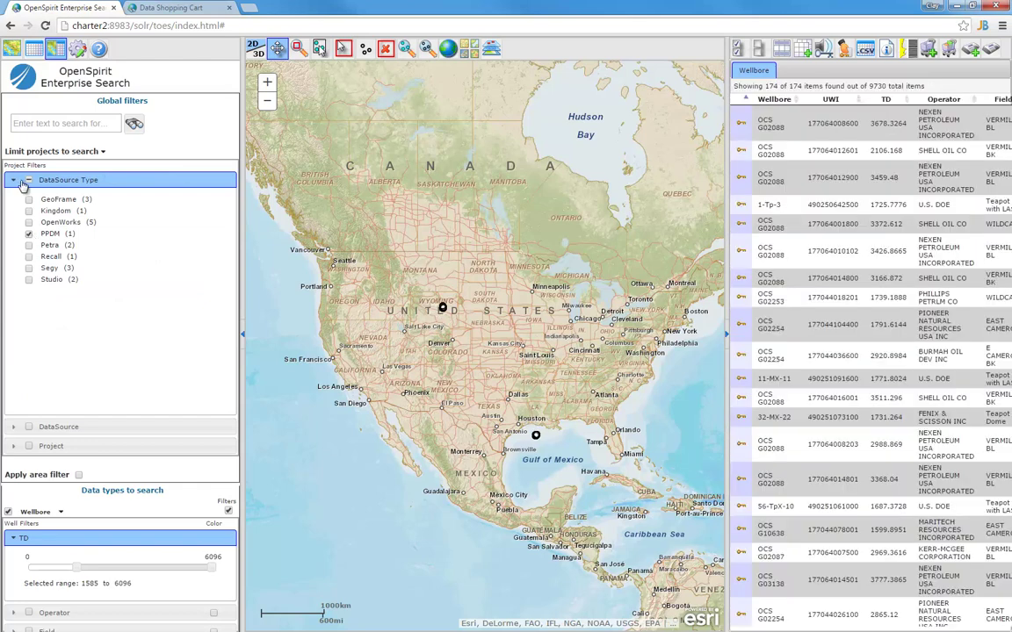
pyautogui.click(14, 182)
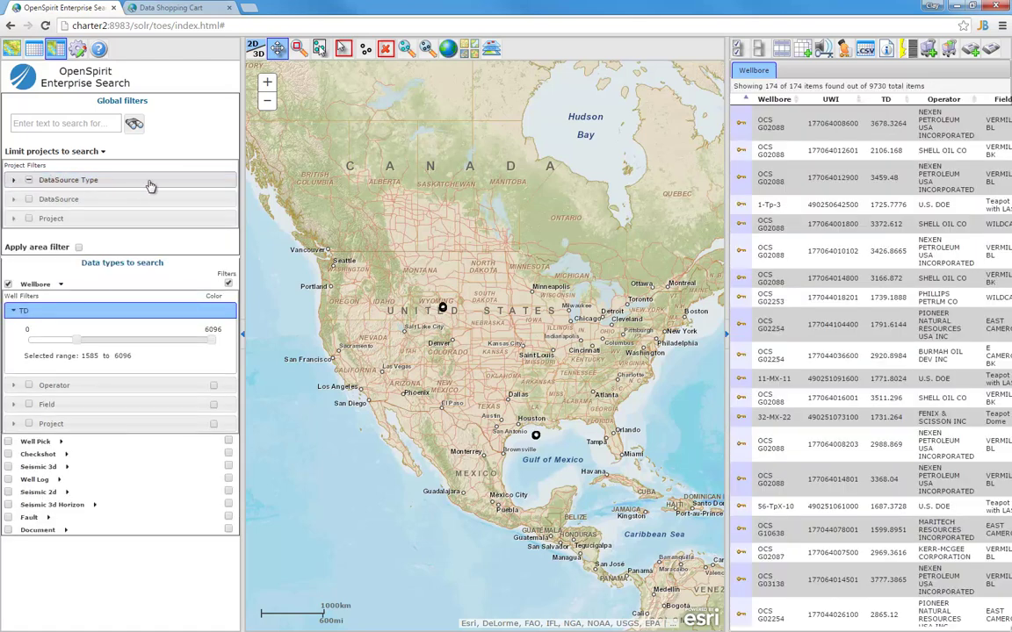
# Draw a rectangular search area around the well cluster near Midwest and Edgerton
pyautogui.click(344, 49)
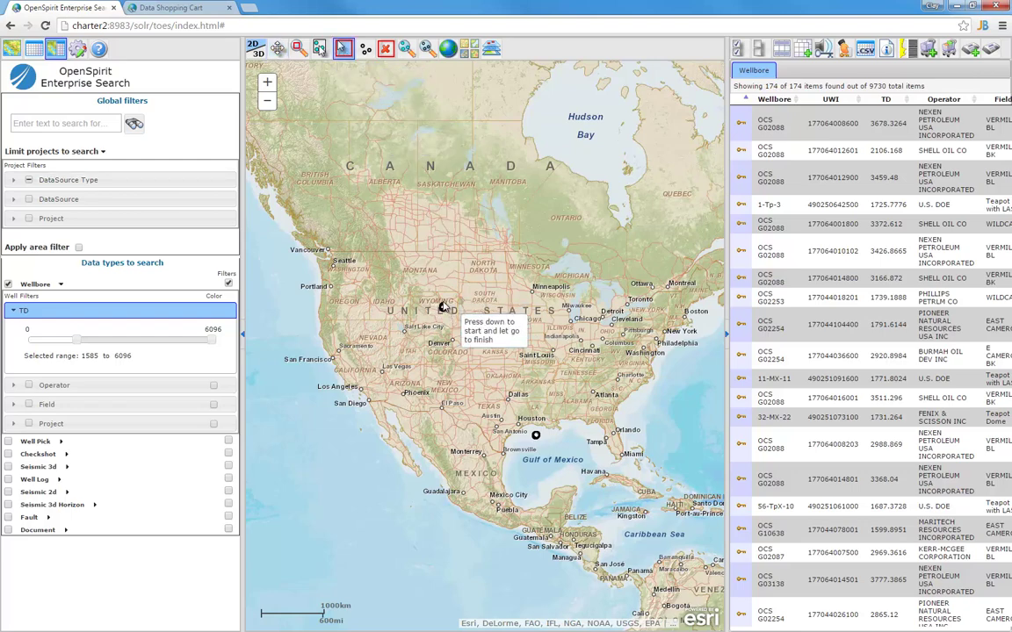
pyautogui.moveTo(451, 314); pyautogui.dragTo(450, 314)
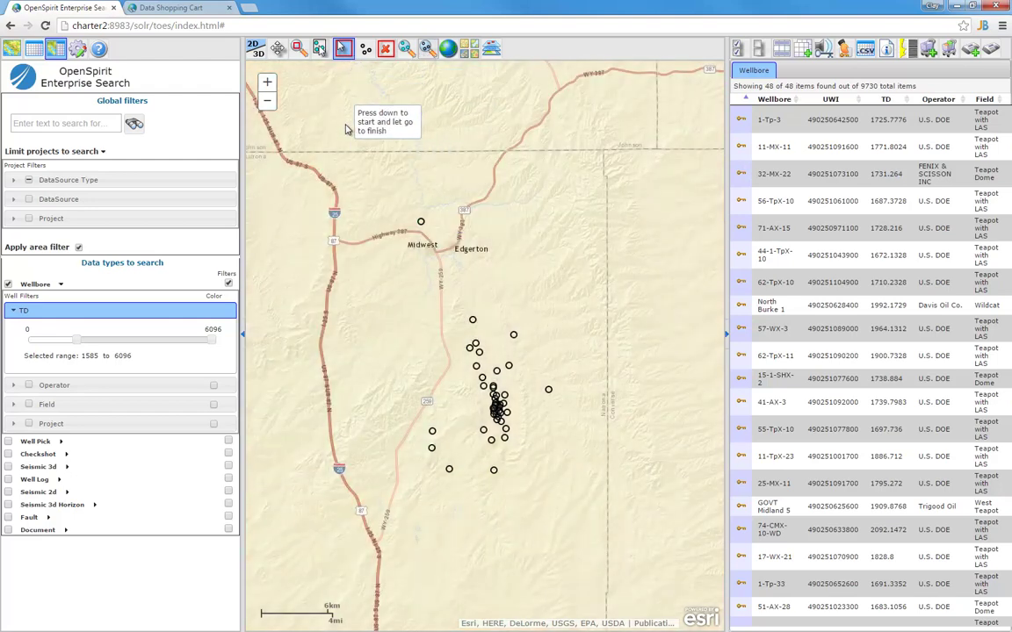
pyautogui.moveTo(345, 125)
pyautogui.mouseDown()
pyautogui.moveTo(408, 245)
pyautogui.moveTo(626, 546)
pyautogui.mouseUp()
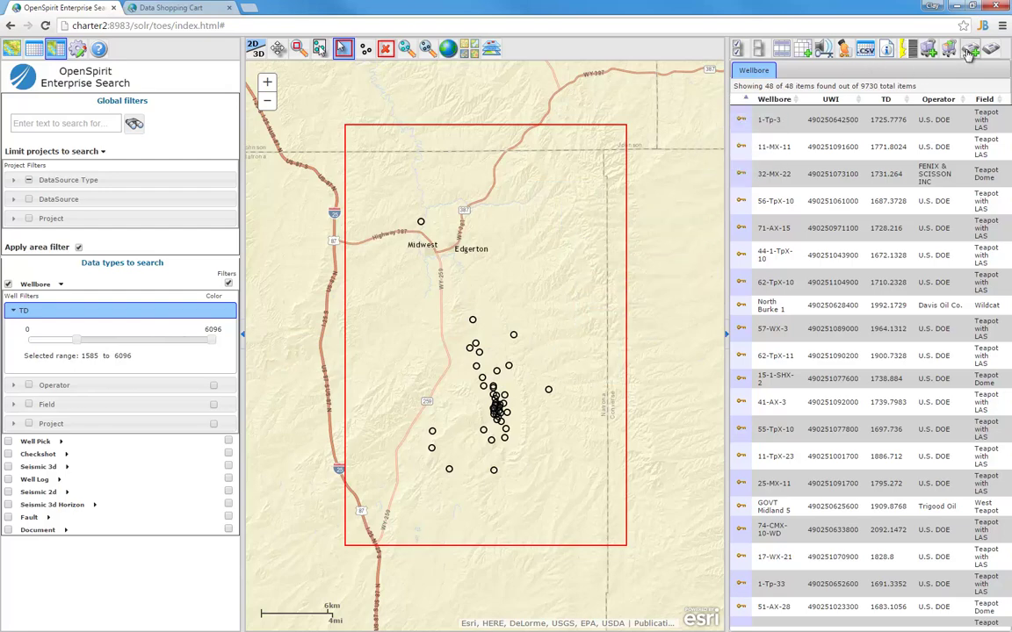
# Create a data subscription from this search and fill in the requester's name and e-mail
pyautogui.click(878, 48)
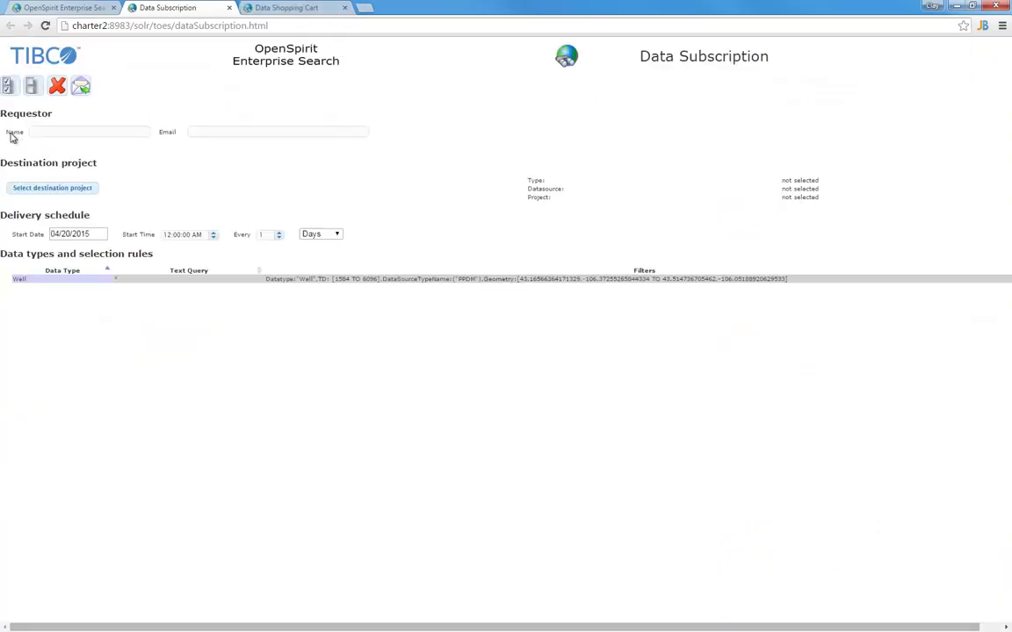
pyautogui.click(63, 130)
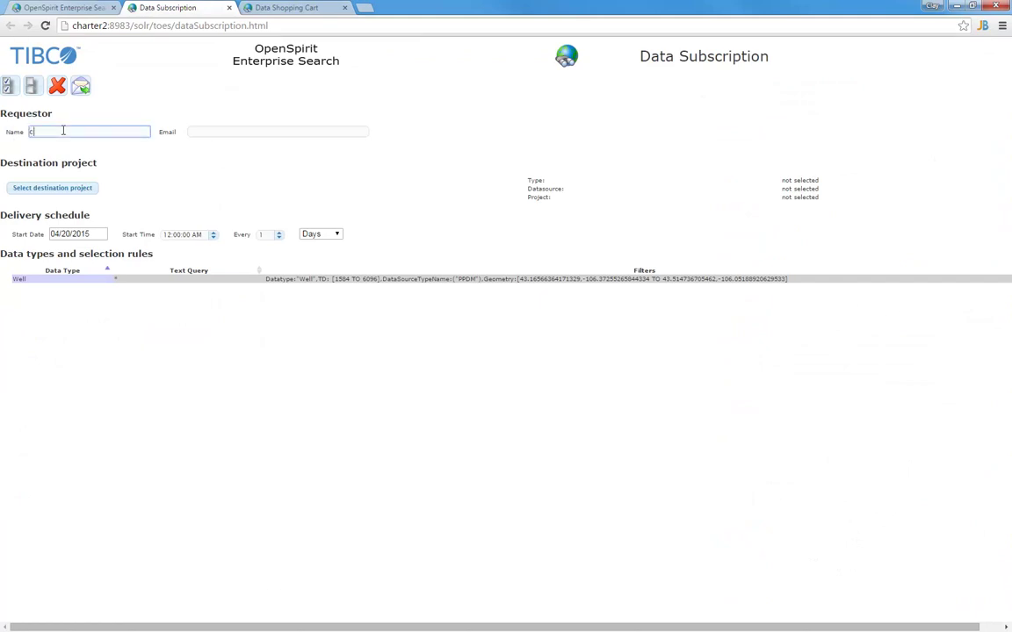
pyautogui.click(212, 134)
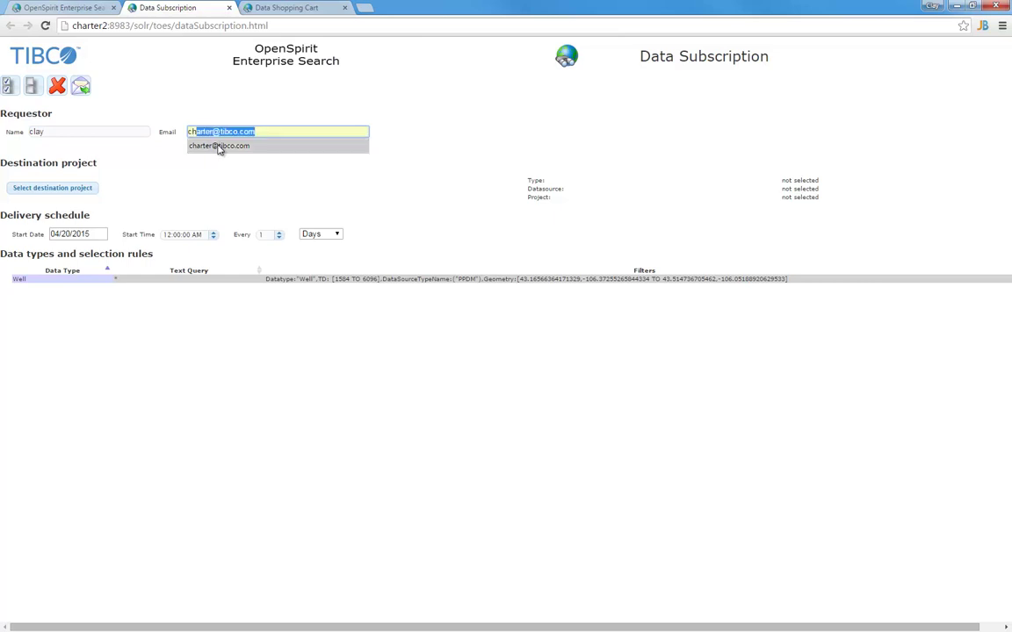
pyautogui.click(219, 146)
# Choose Kingdom 8 Data Source / Kingdom / Teapot as the subscription's destination project
pyautogui.click(89, 187)
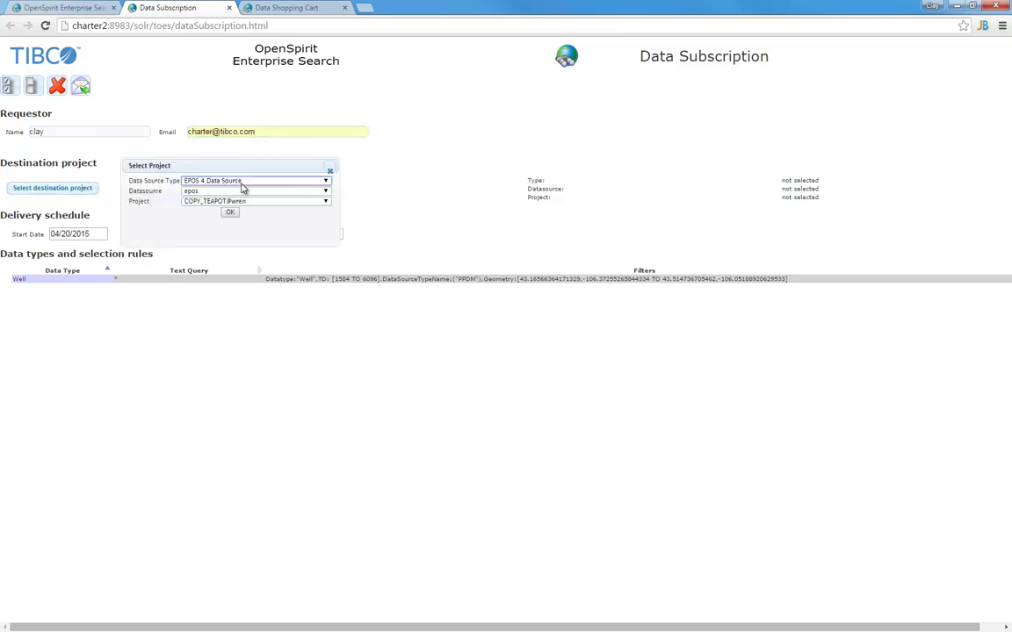
pyautogui.click(219, 180)
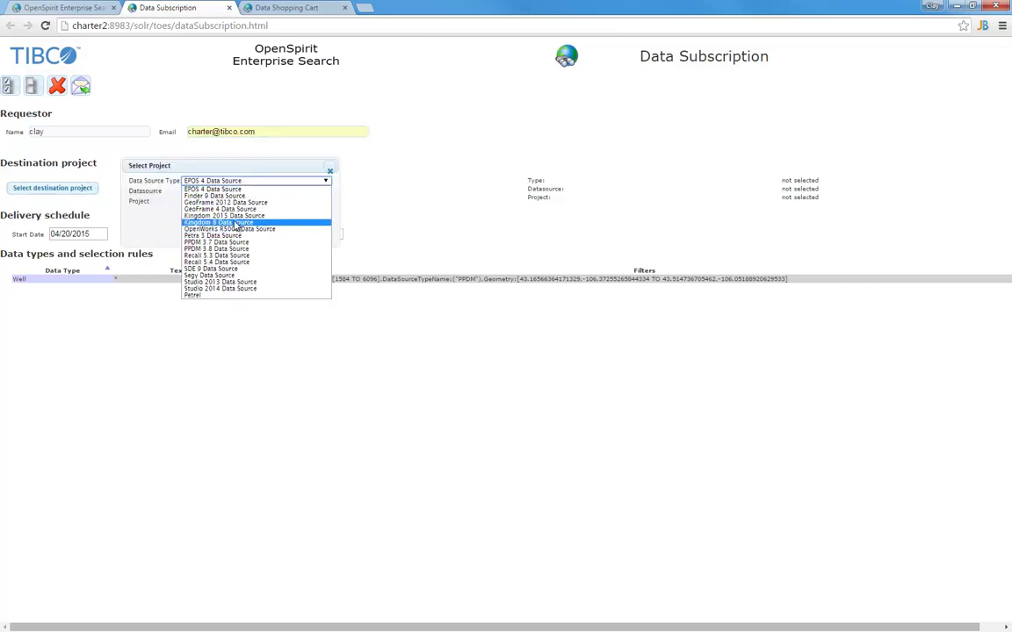
pyautogui.click(235, 223)
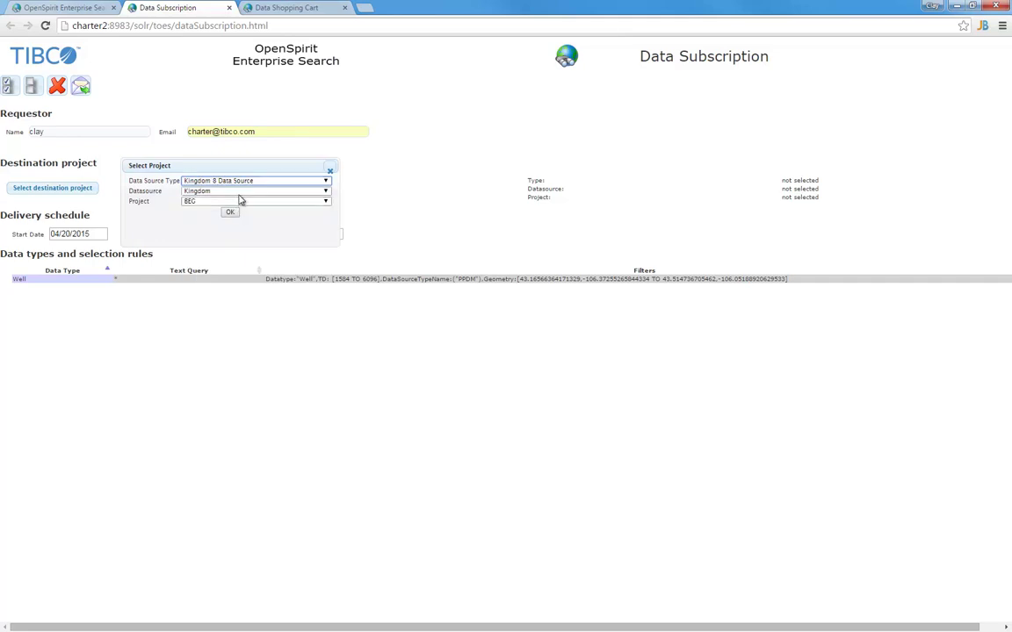
pyautogui.click(238, 203)
pyautogui.click(231, 235)
pyautogui.click(229, 214)
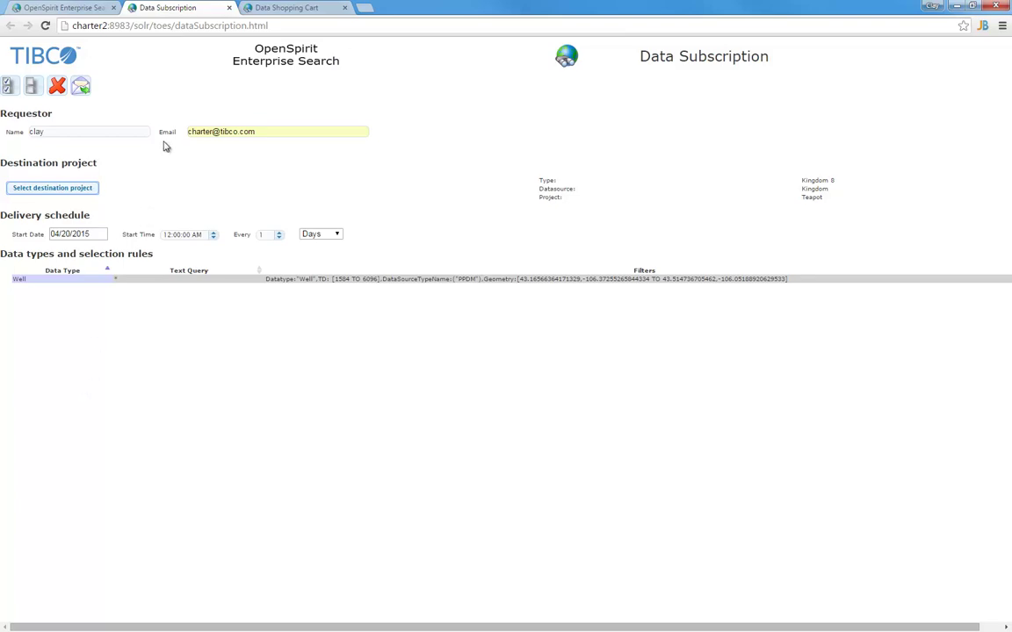
# Return to the map search page still listing 48 of 9730 wellbores
pyautogui.click(64, 8)
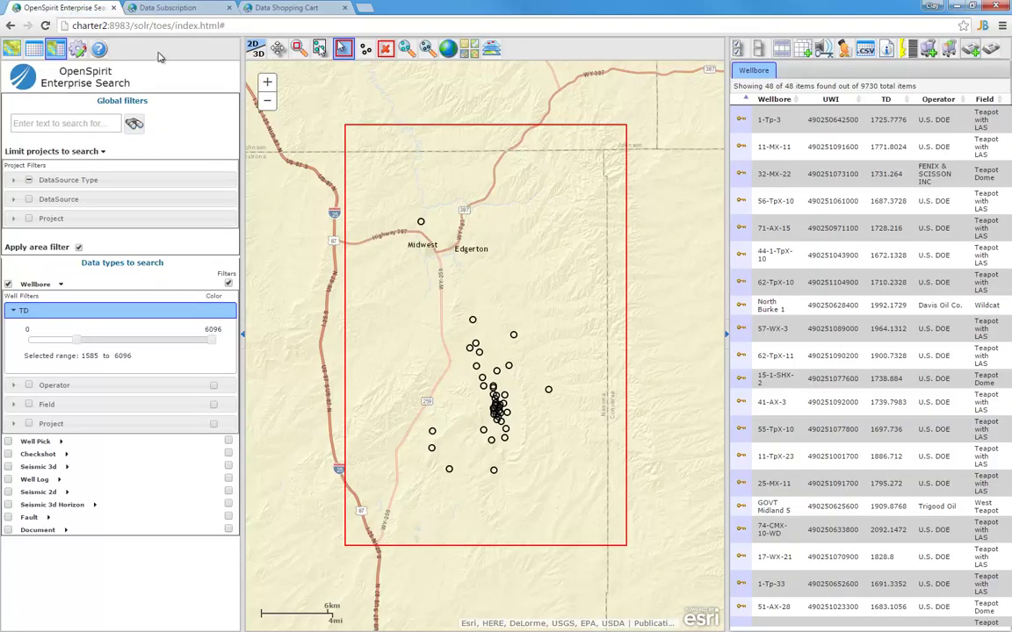